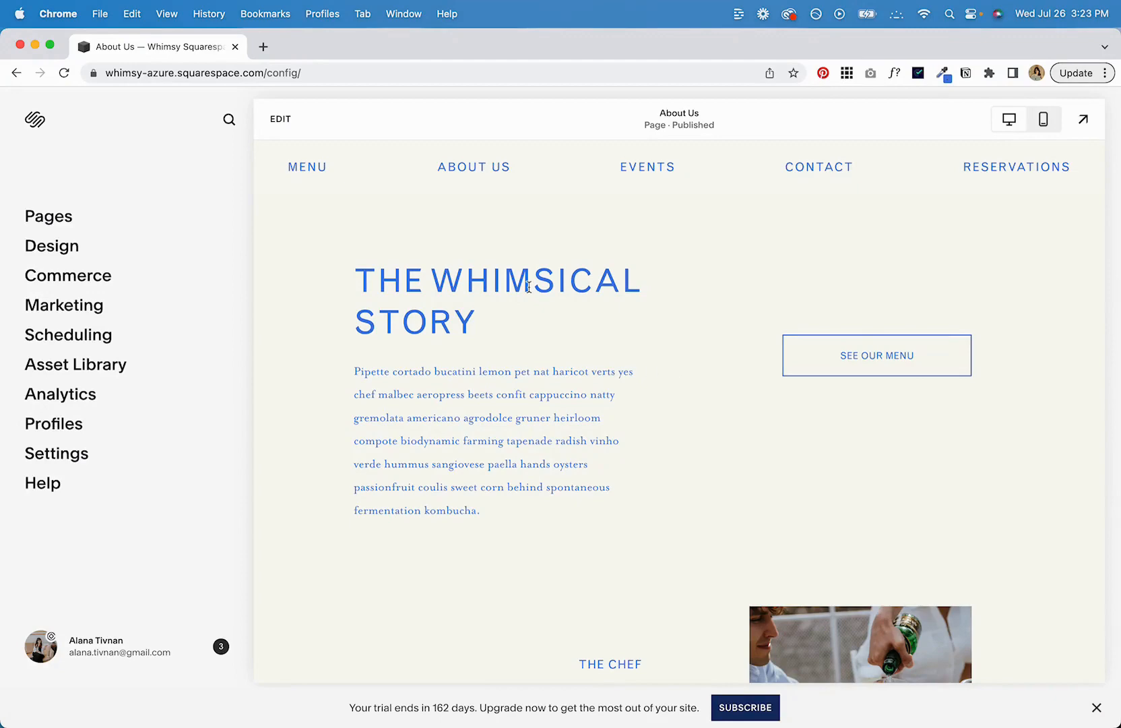
Start editing the About Us page and open the Fonts settings in Site Styles.
click(279, 126)
click(1099, 111)
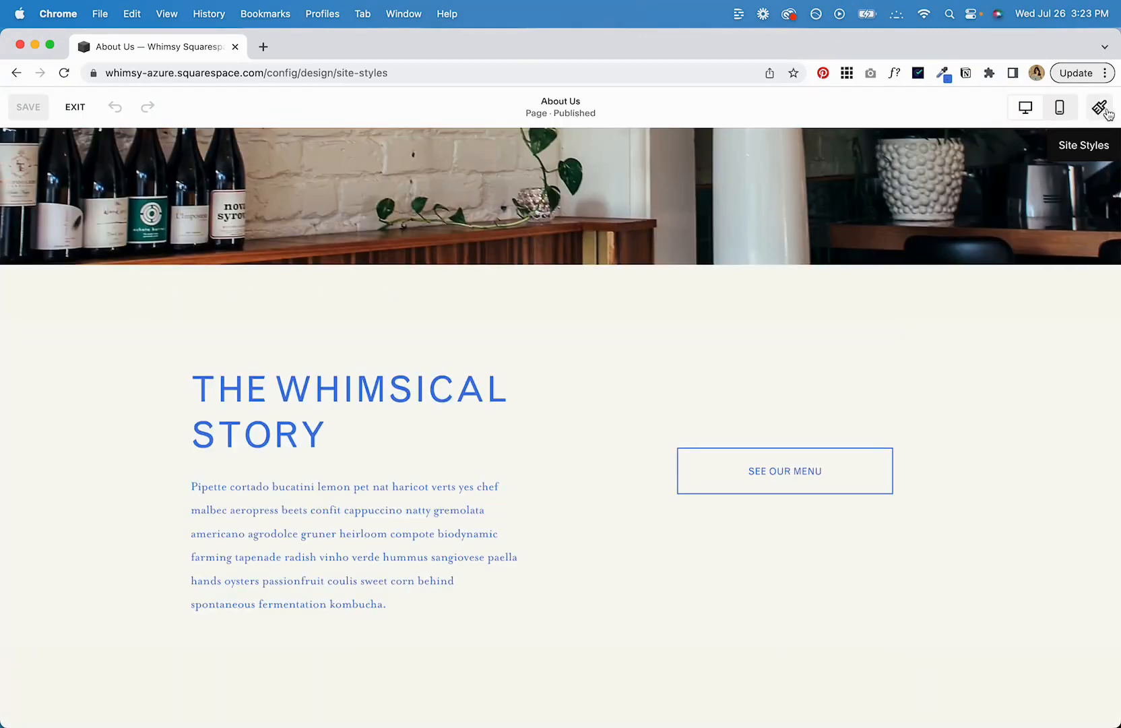
click(907, 244)
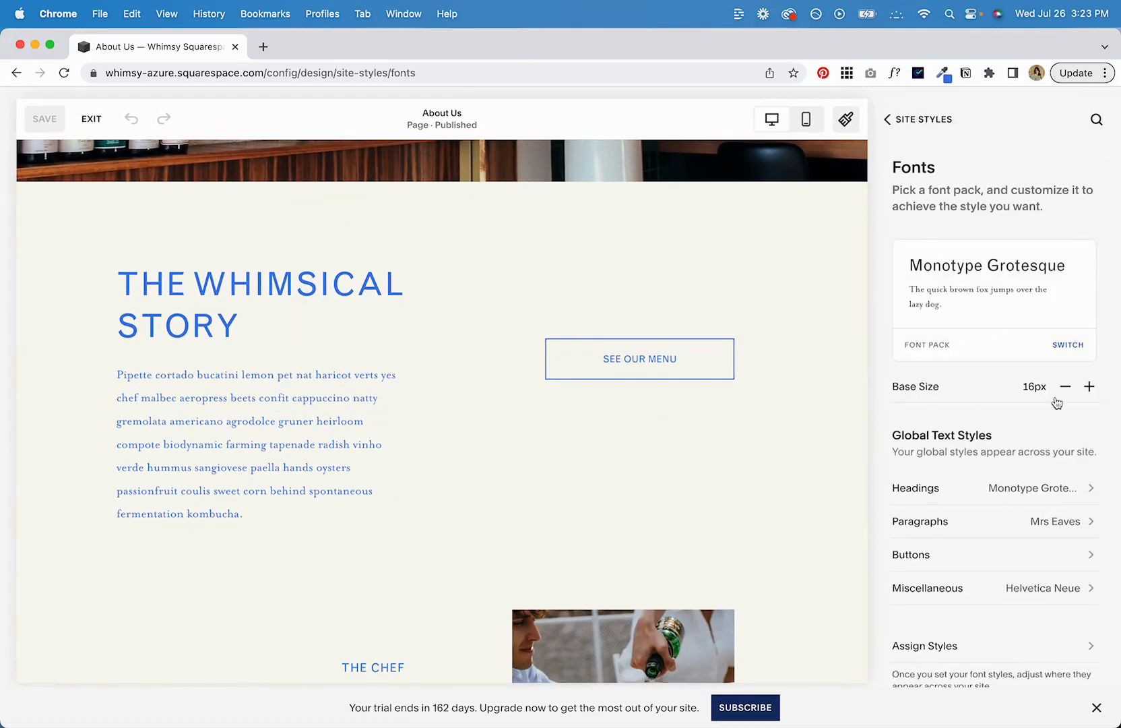
Try larger base font sizes on the page and bring the base size back to 16px.
click(1089, 387)
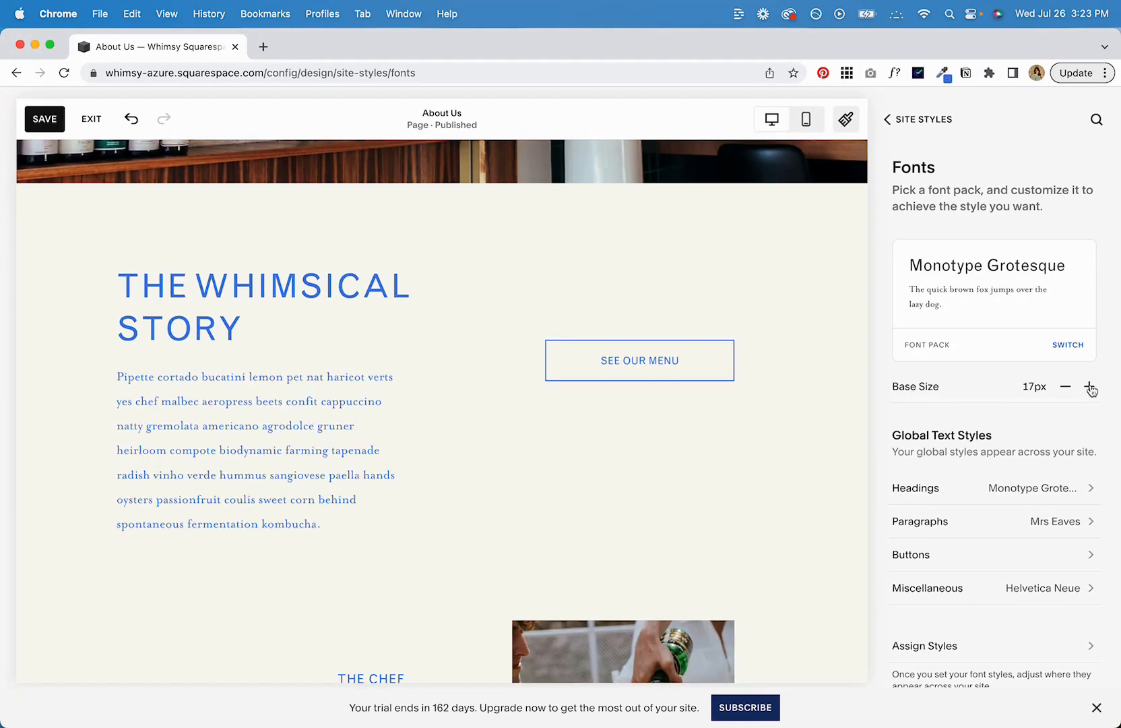
click(1090, 387)
click(1090, 388)
click(1090, 387)
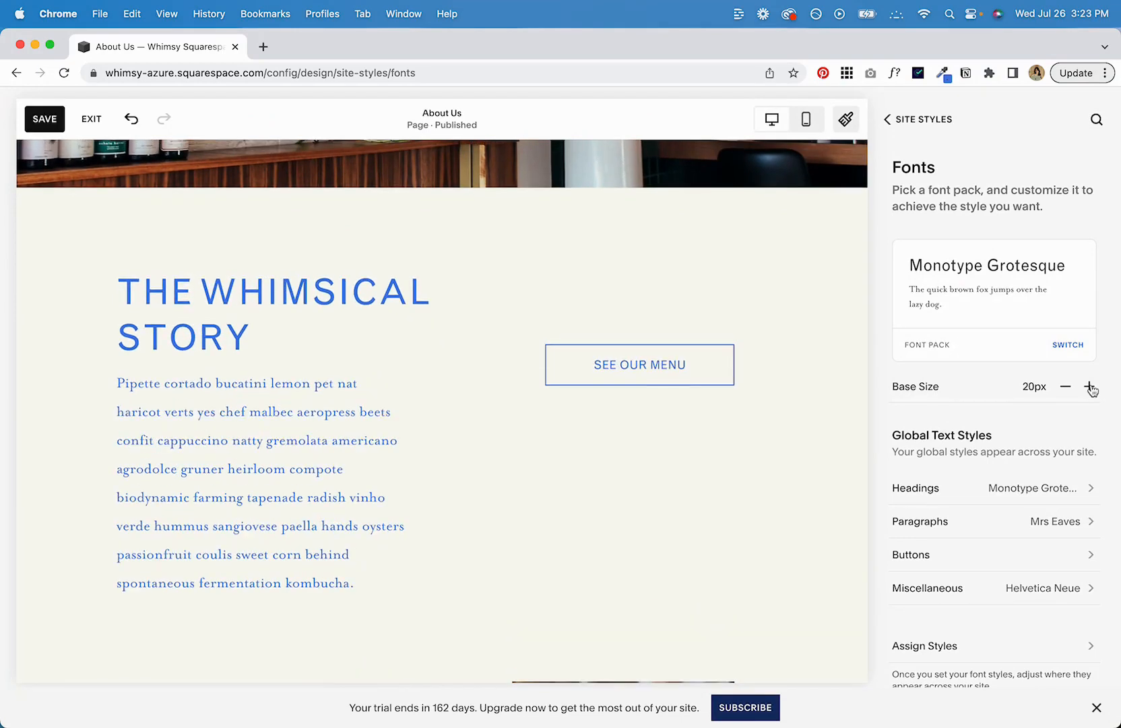
click(1091, 388)
click(1067, 387)
click(1066, 388)
click(1066, 387)
click(1066, 388)
click(1066, 388)
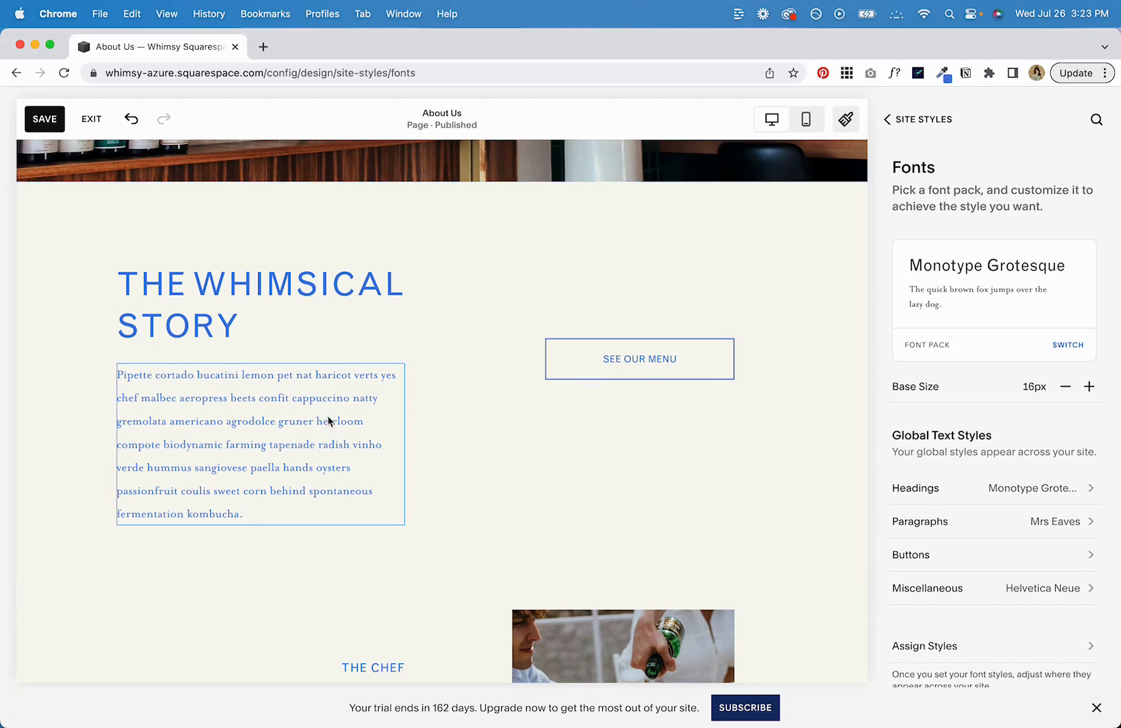
Look through the sans-serif and serif font packs, and return to the Fonts settings without switching packs.
scroll(328, 415, down, 1)
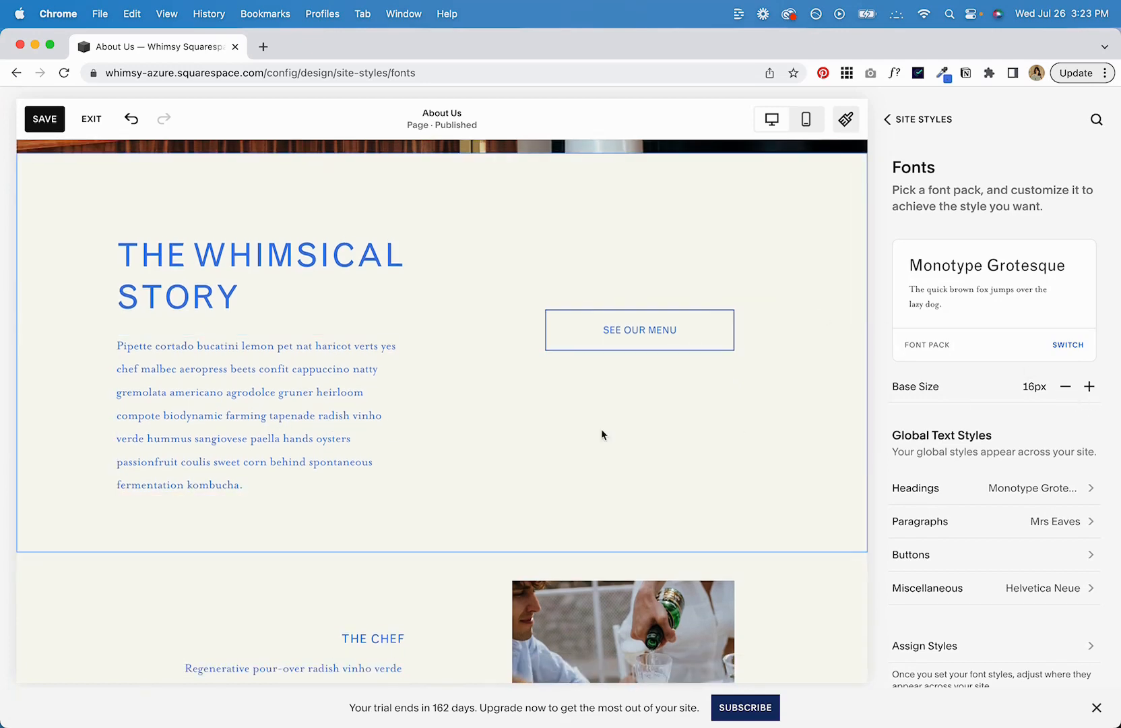
scroll(352, 432, down, 2)
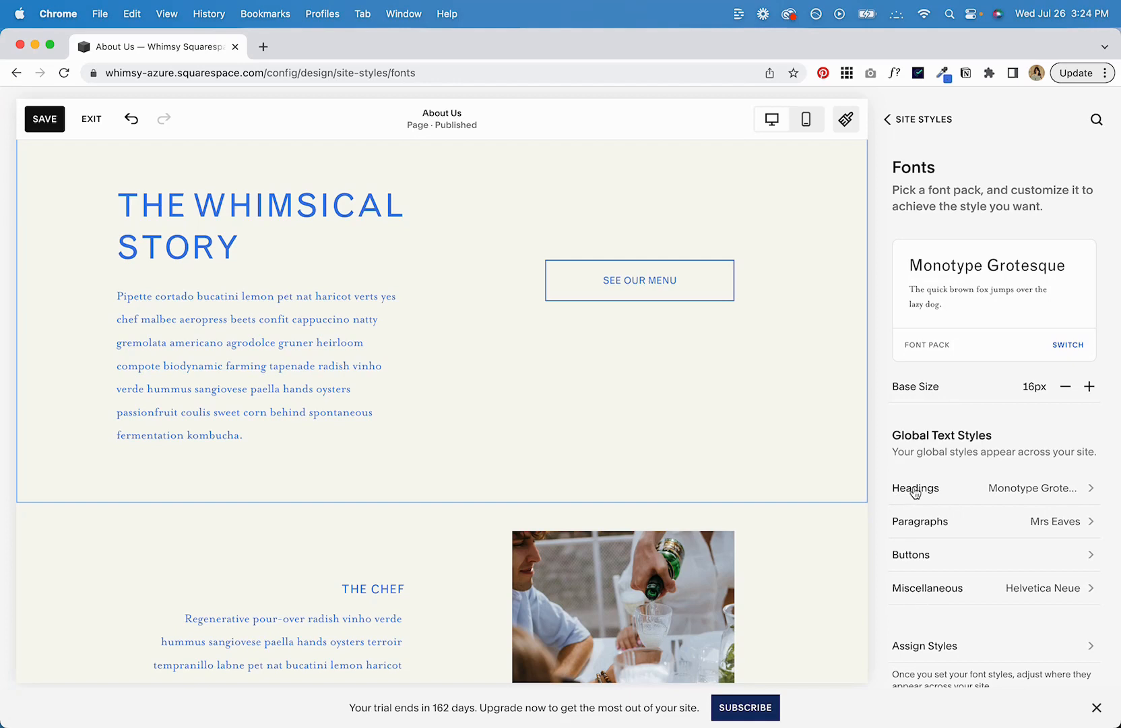
click(1042, 345)
scroll(958, 331, down, 3)
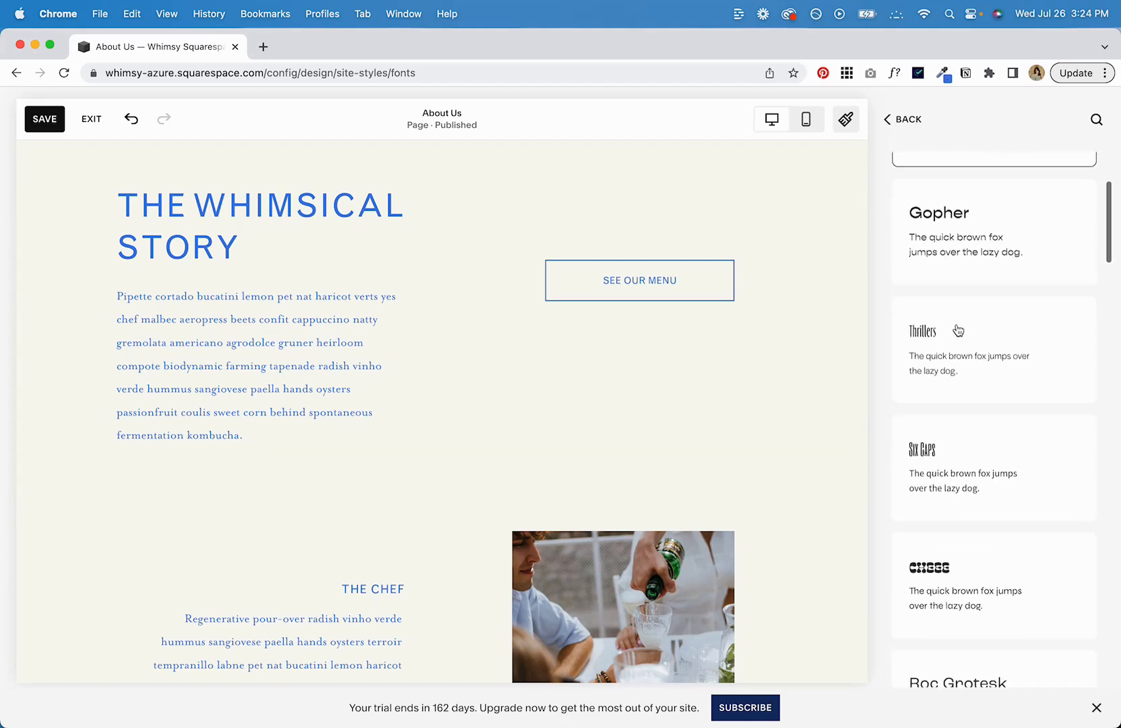
scroll(958, 330, down, 5)
scroll(959, 330, up, 10)
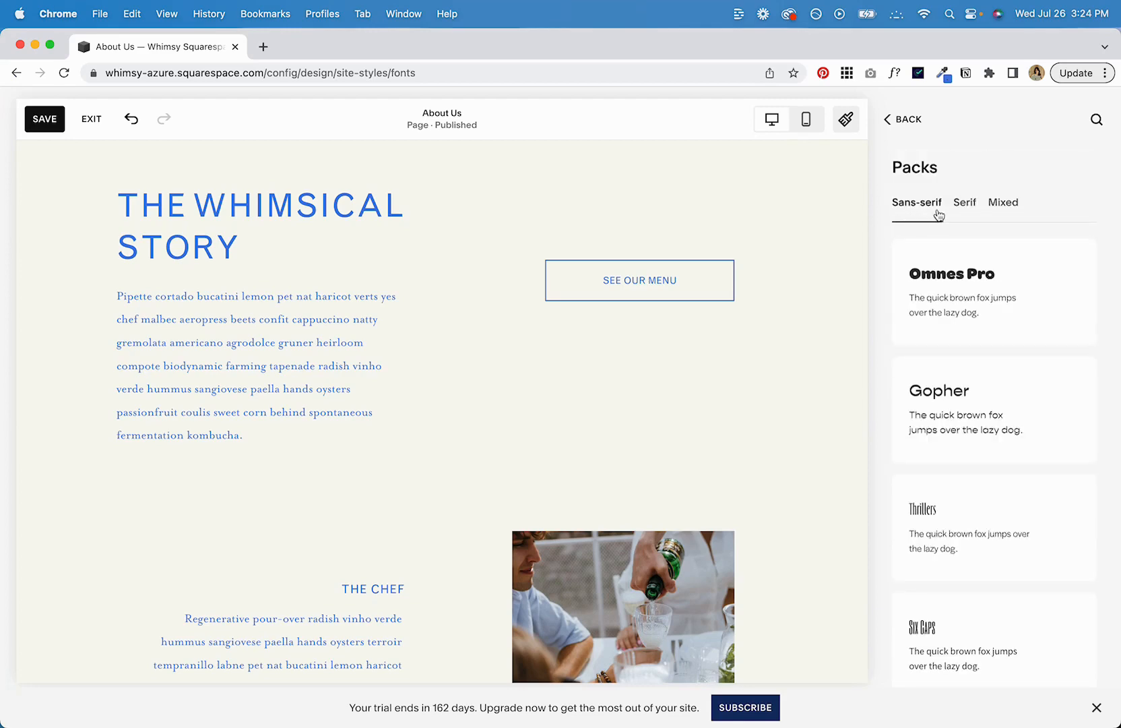
click(971, 209)
scroll(924, 357, down, 12)
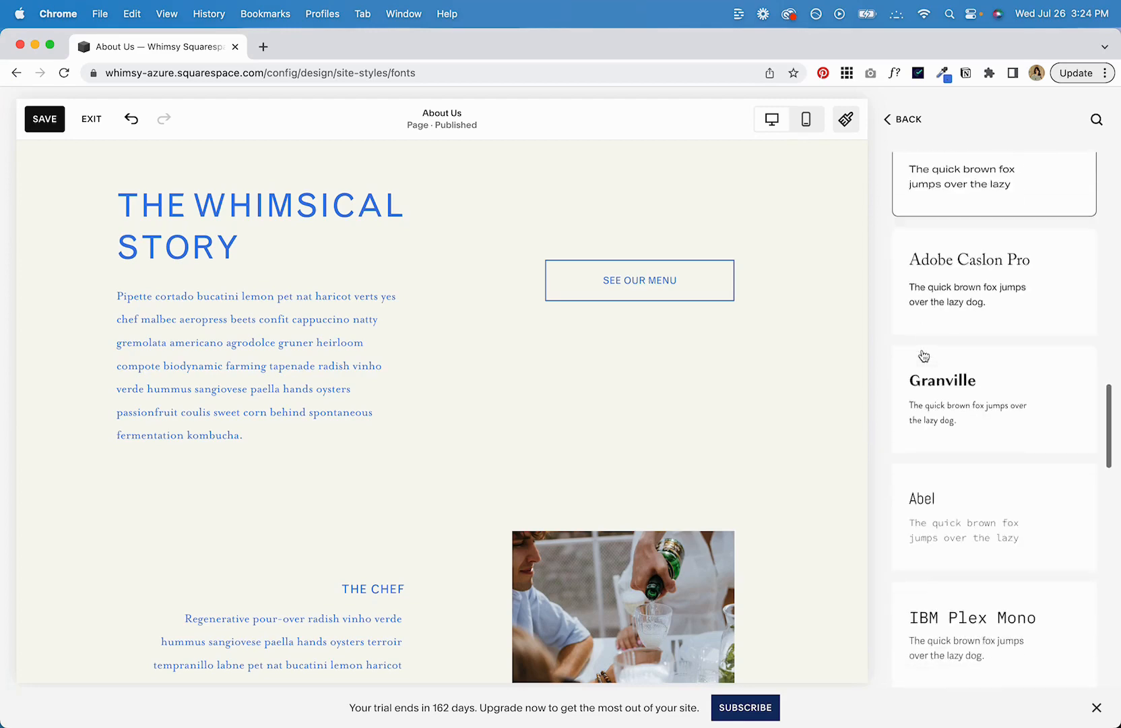
scroll(924, 356, down, 10)
scroll(923, 358, up, 15)
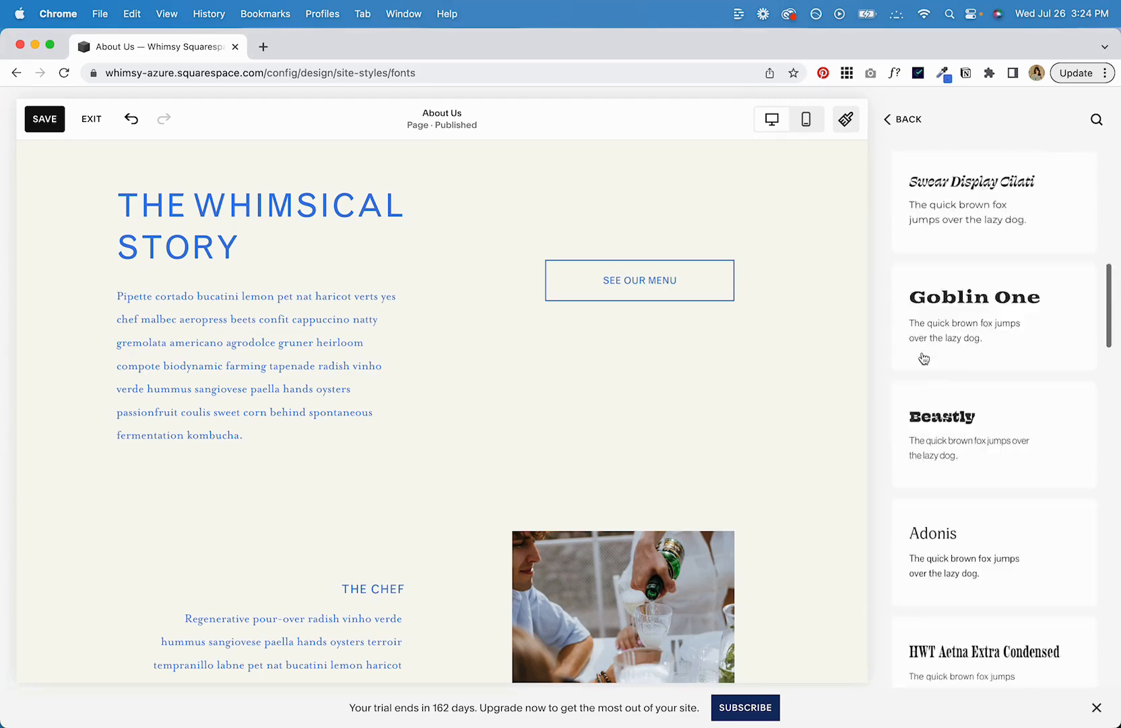
scroll(921, 323, up, 10)
click(909, 119)
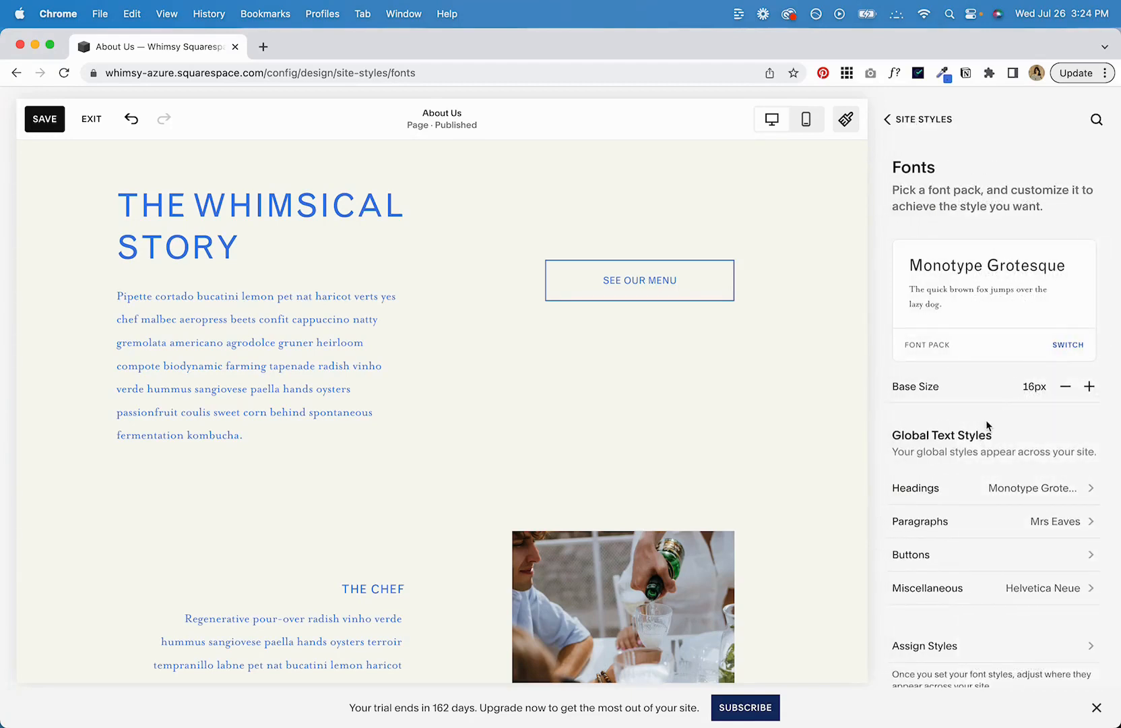
Examine the full list of font families available for the Headings text style.
scroll(984, 396, down, 2)
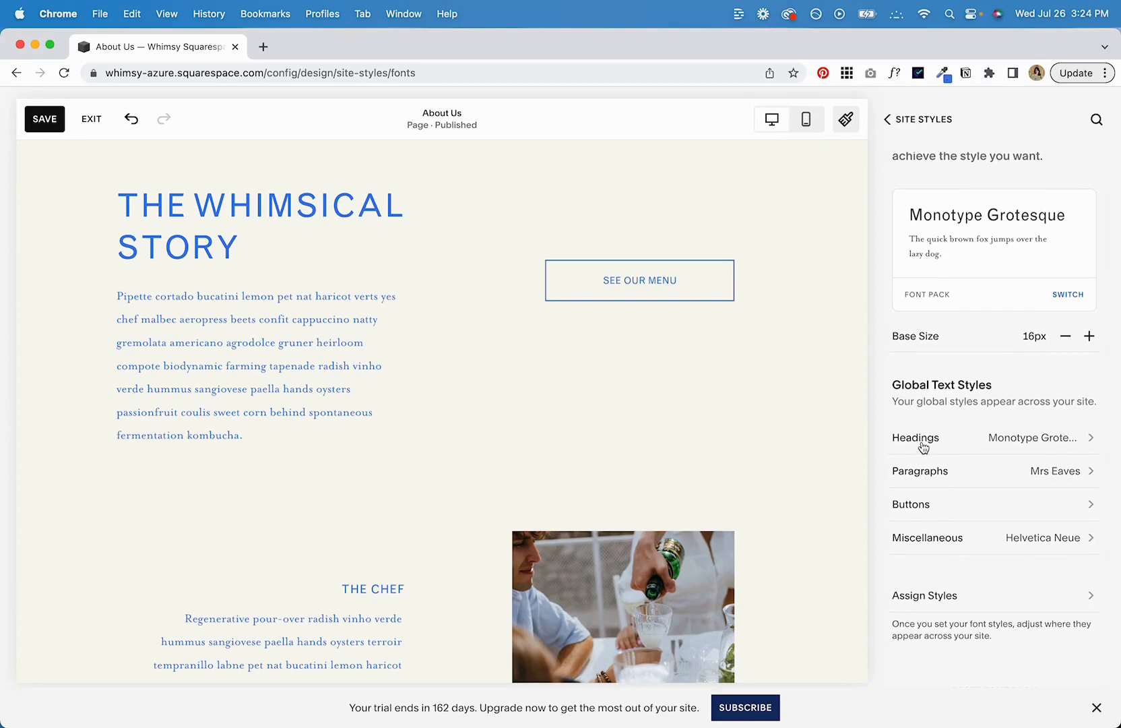
click(931, 441)
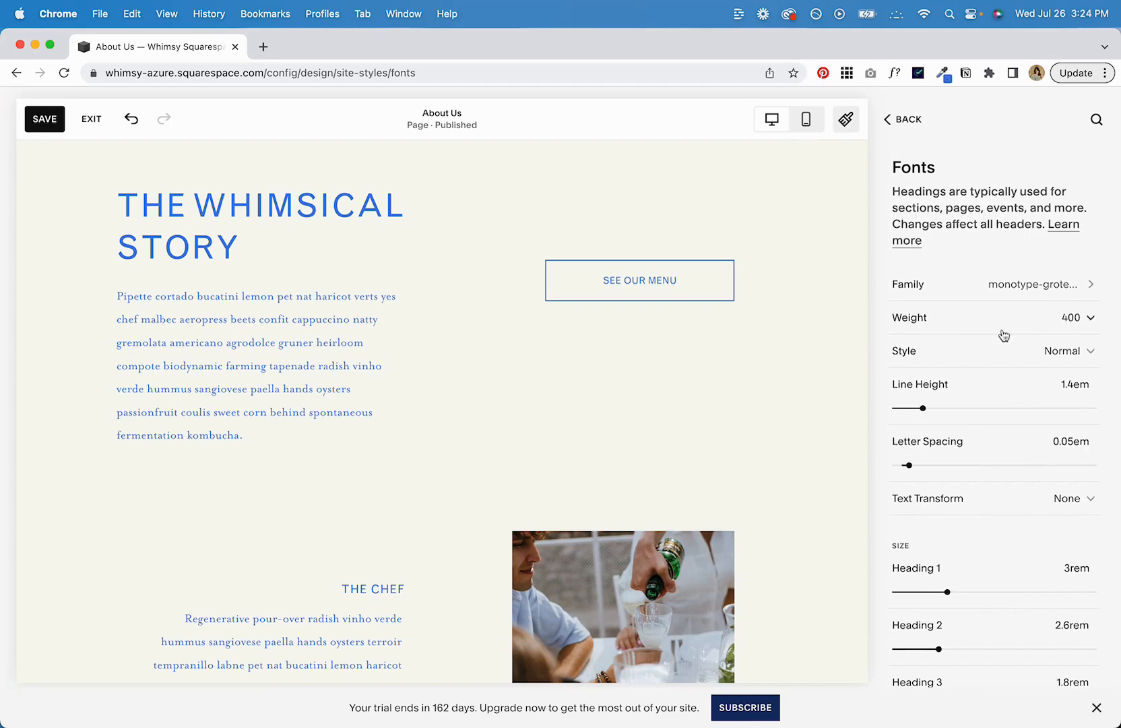
click(908, 290)
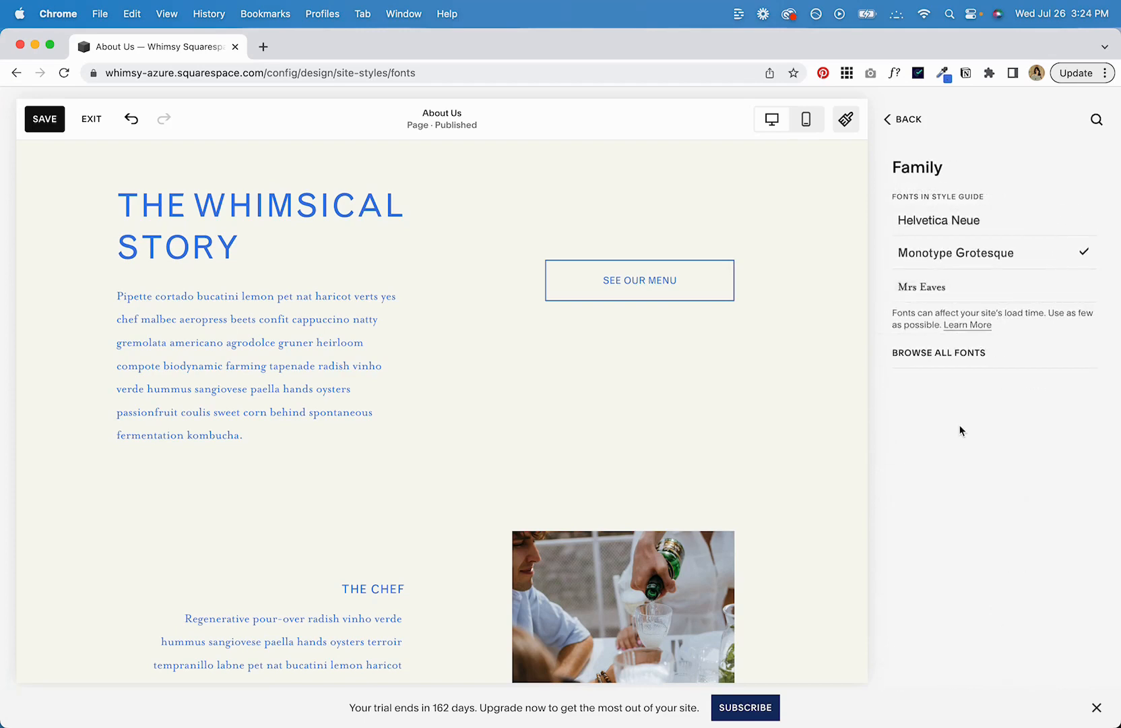
click(944, 354)
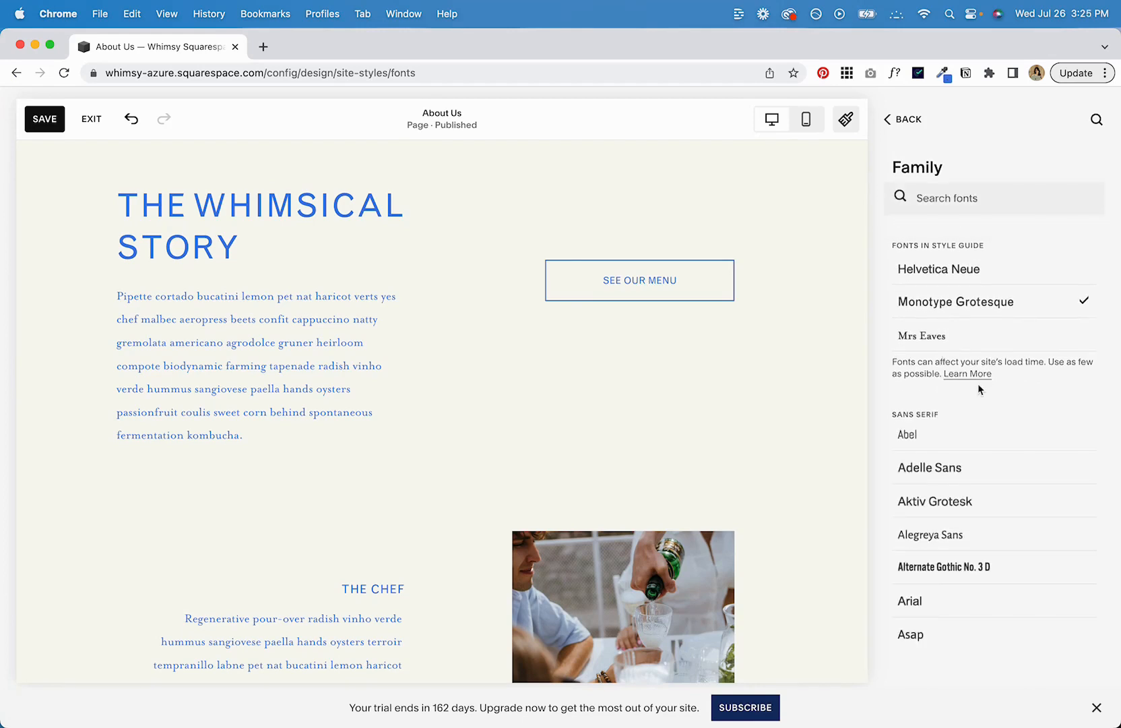
scroll(978, 389, down, 15)
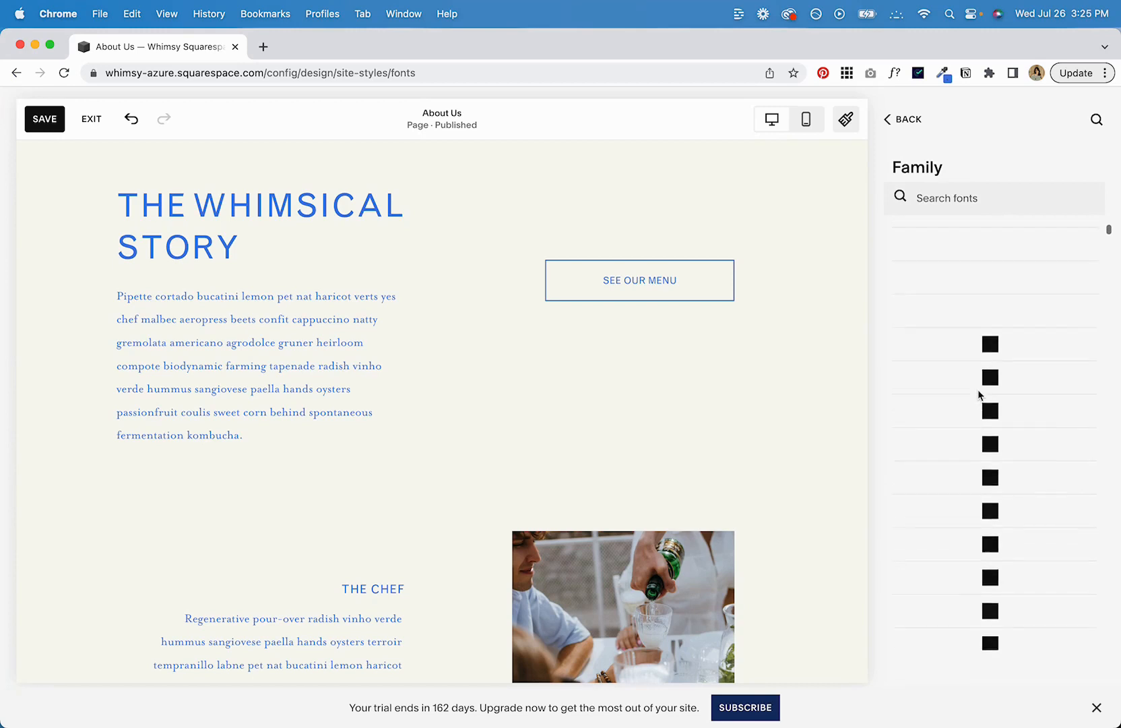
scroll(979, 393, up, 15)
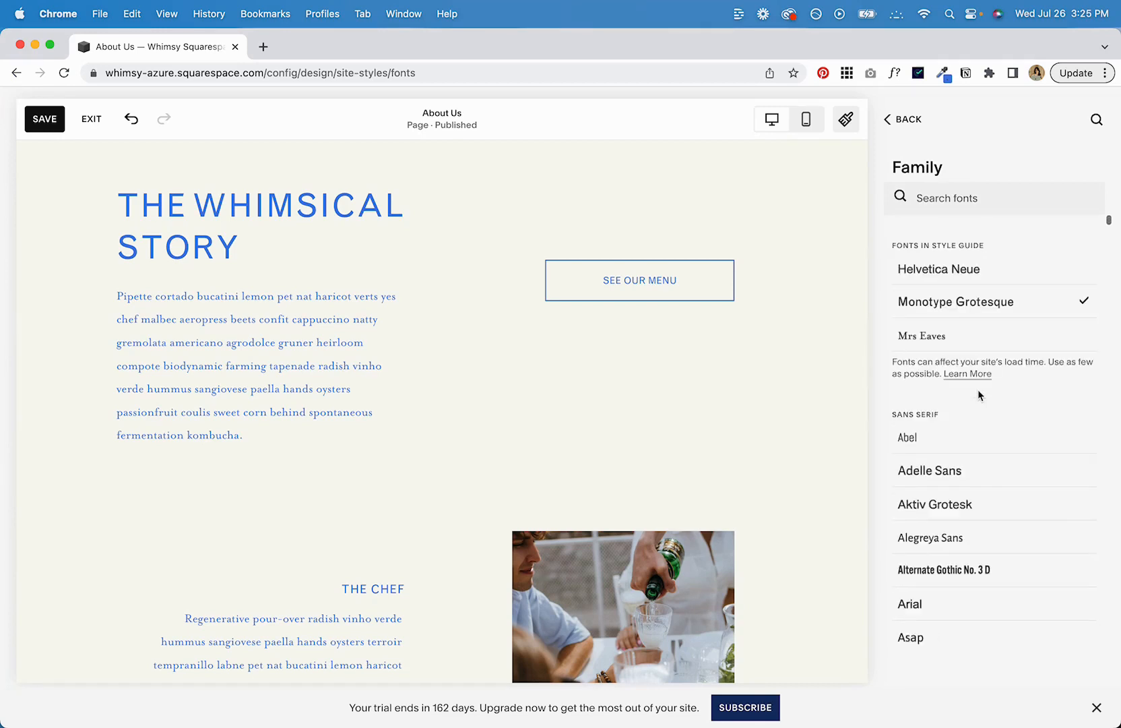
click(905, 121)
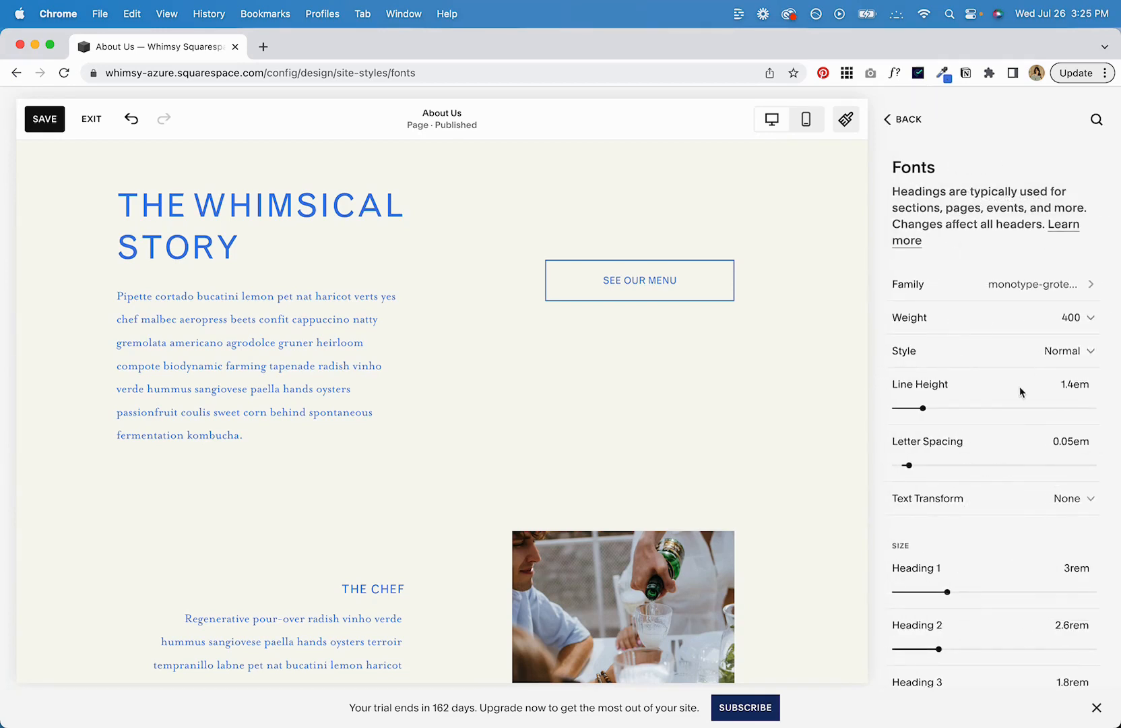
Check the heading weight options, and try the Italic heading style before restoring Normal.
click(1076, 318)
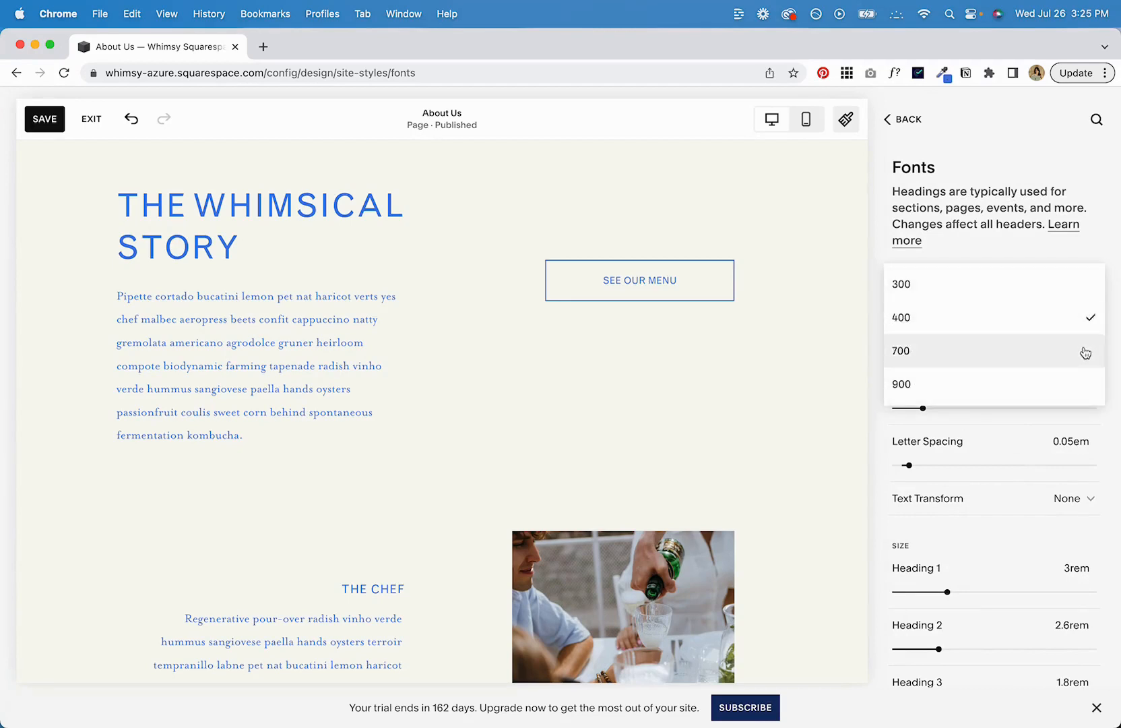
click(1116, 321)
click(1081, 354)
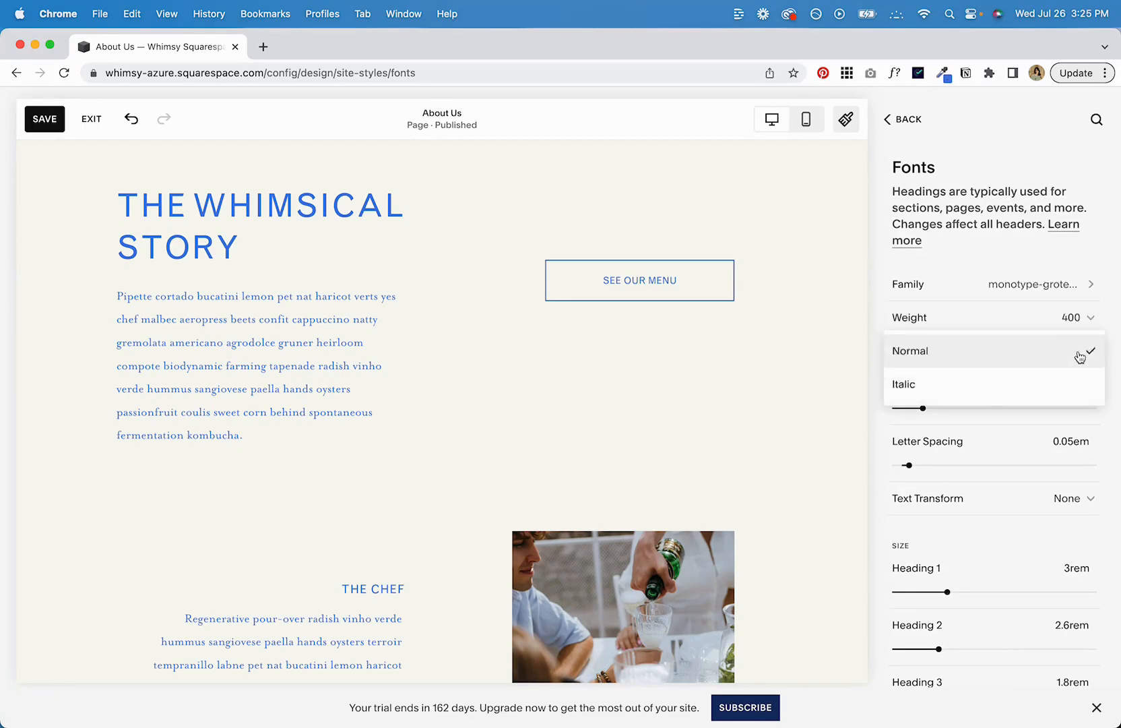
click(984, 392)
click(1051, 350)
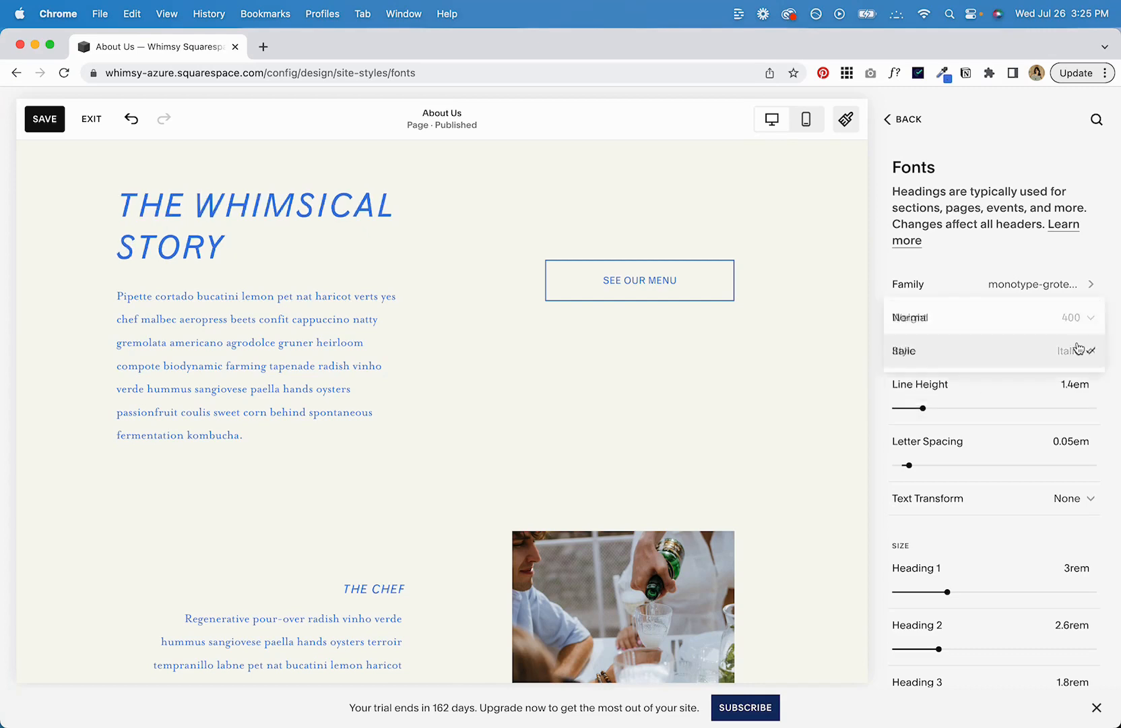
click(1042, 325)
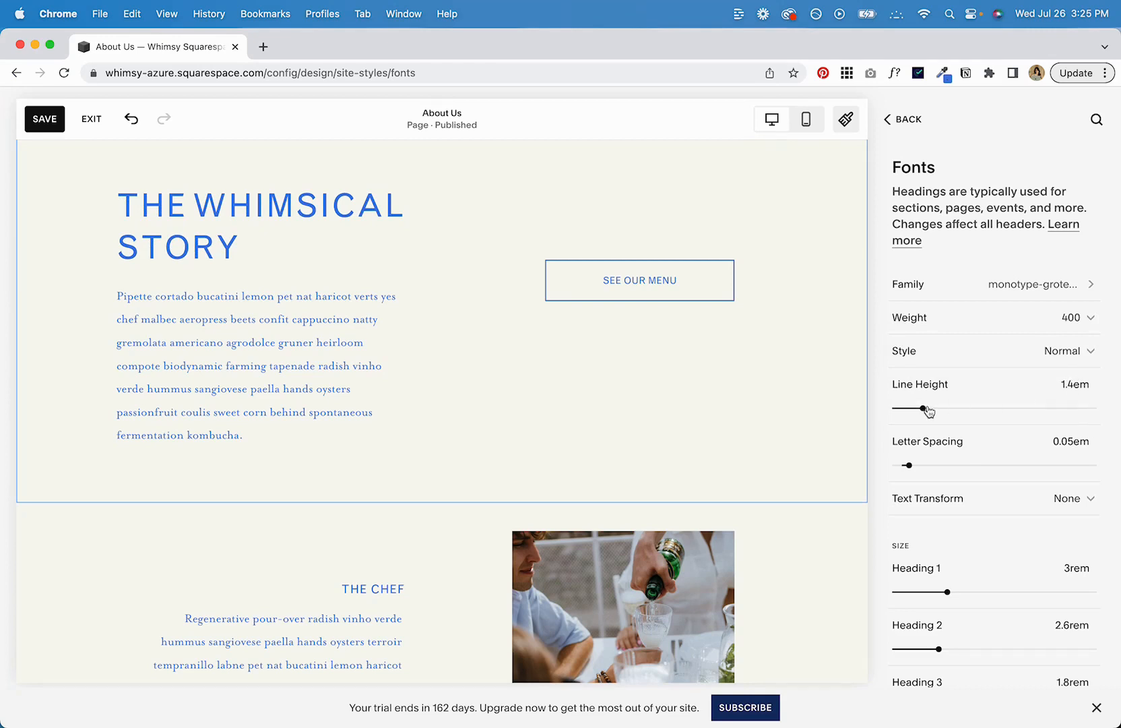
Set the headings' line height to 1.5em and review the spacing on the page.
mouse_move(923, 408)
mouse_down()
mouse_move(945, 407)
mouse_move(925, 408)
mouse_up()
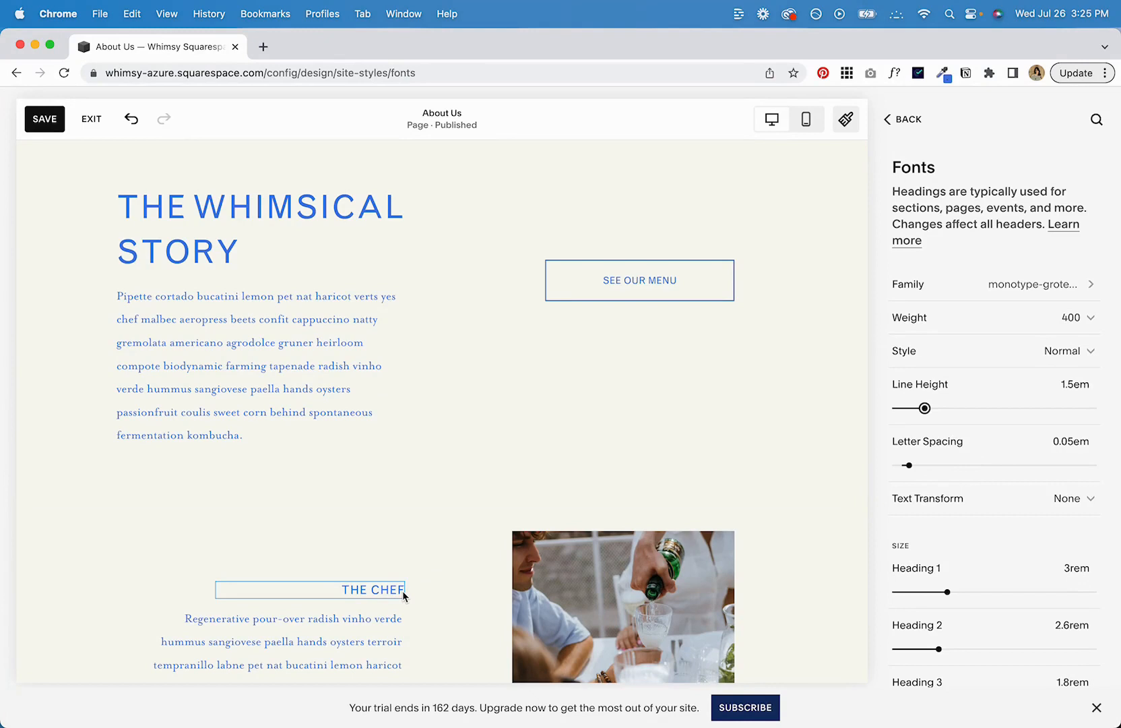
scroll(403, 594, down, 2)
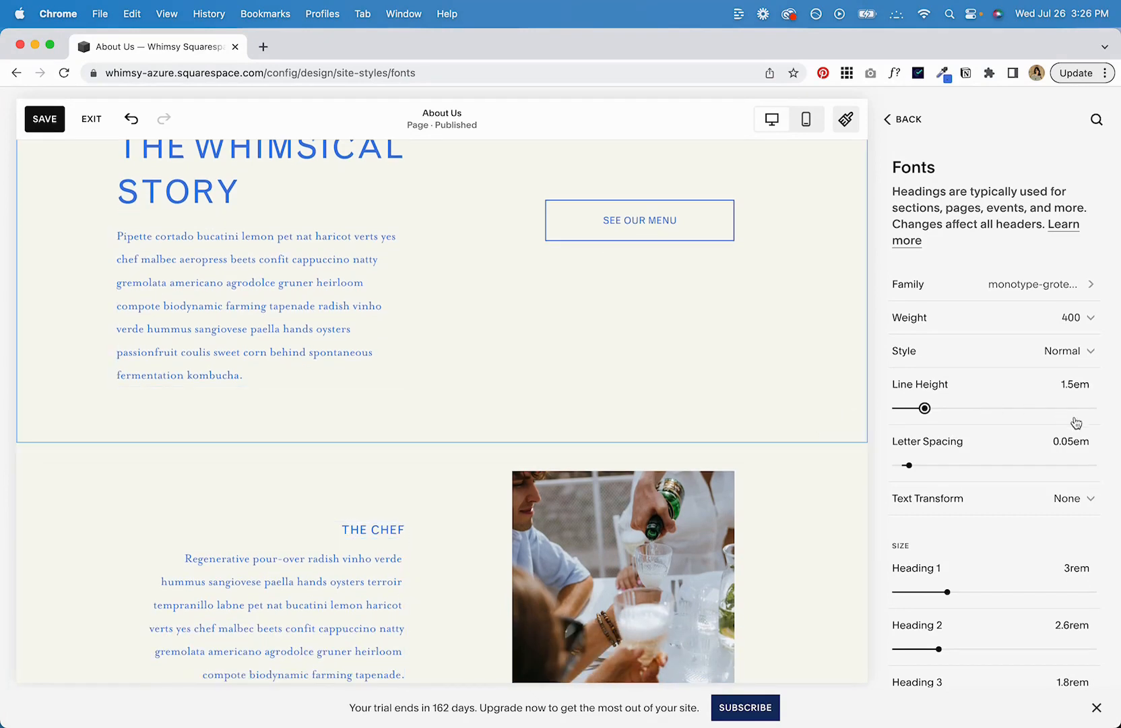
Check the Text Transform options for headings, and undo the line height change.
scroll(1104, 439, down, 2)
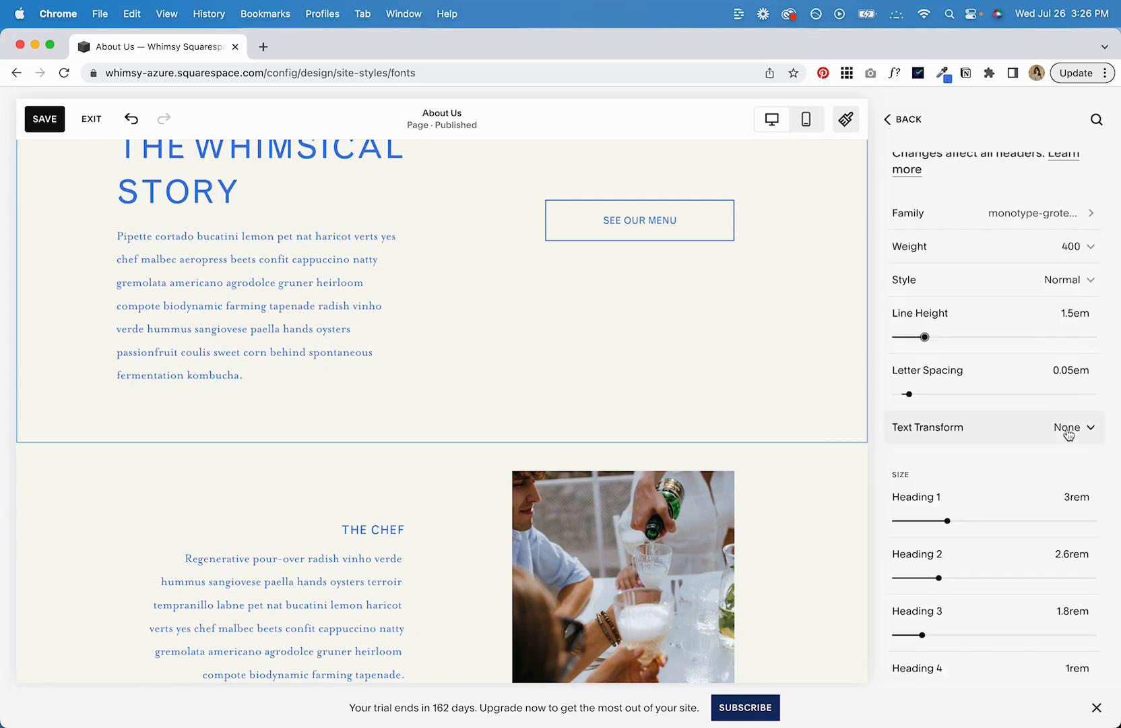
click(1070, 429)
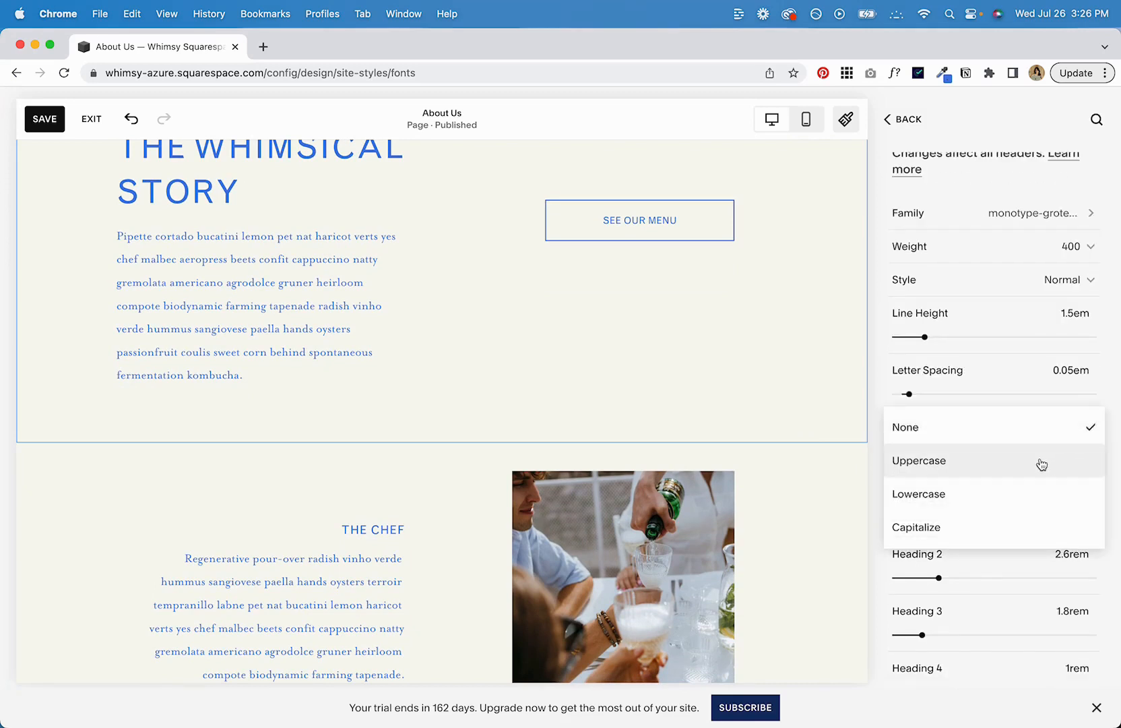
click(1113, 403)
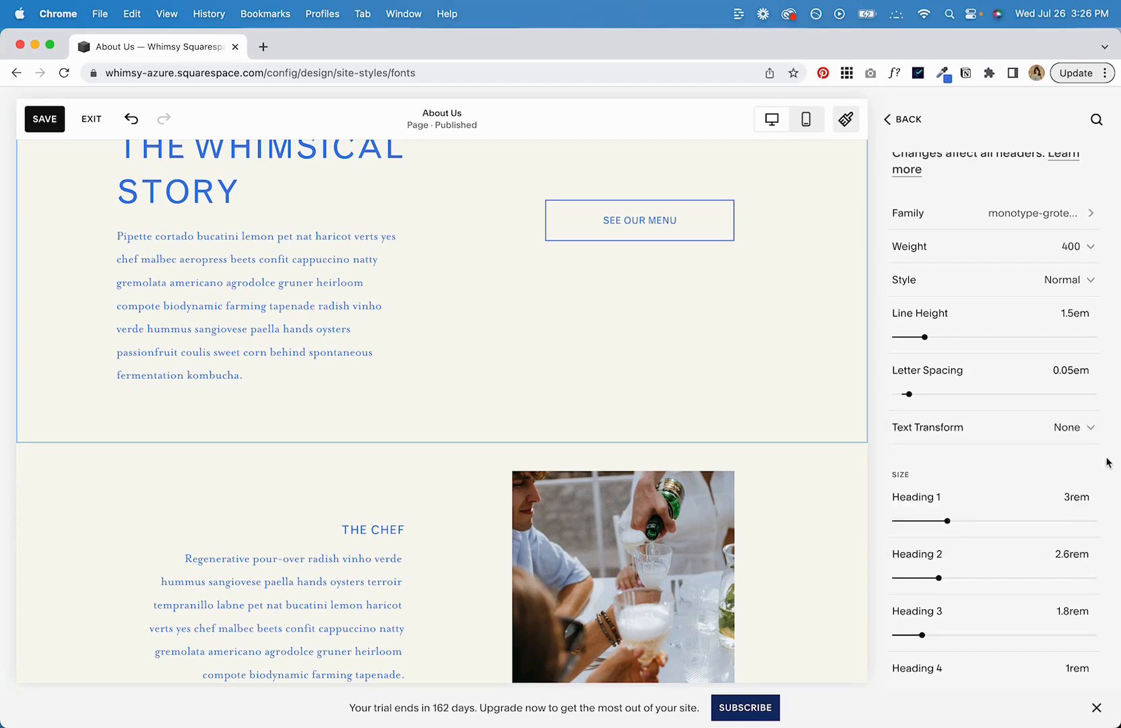
scroll(1111, 462, down, 1)
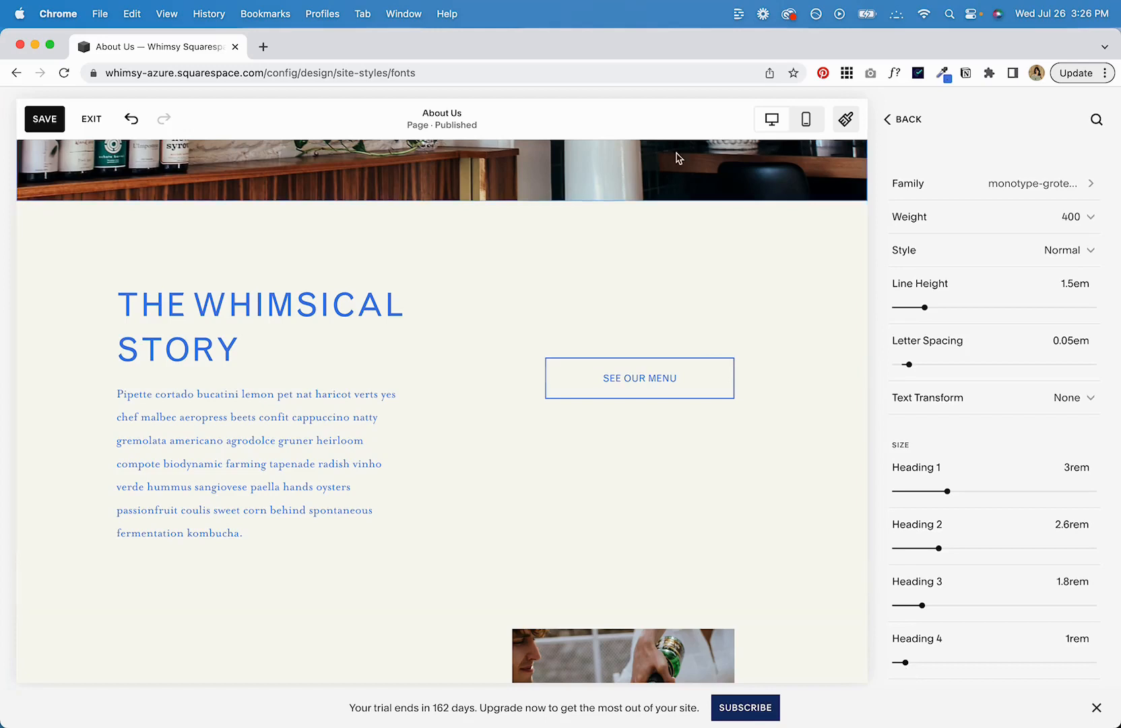
click(131, 119)
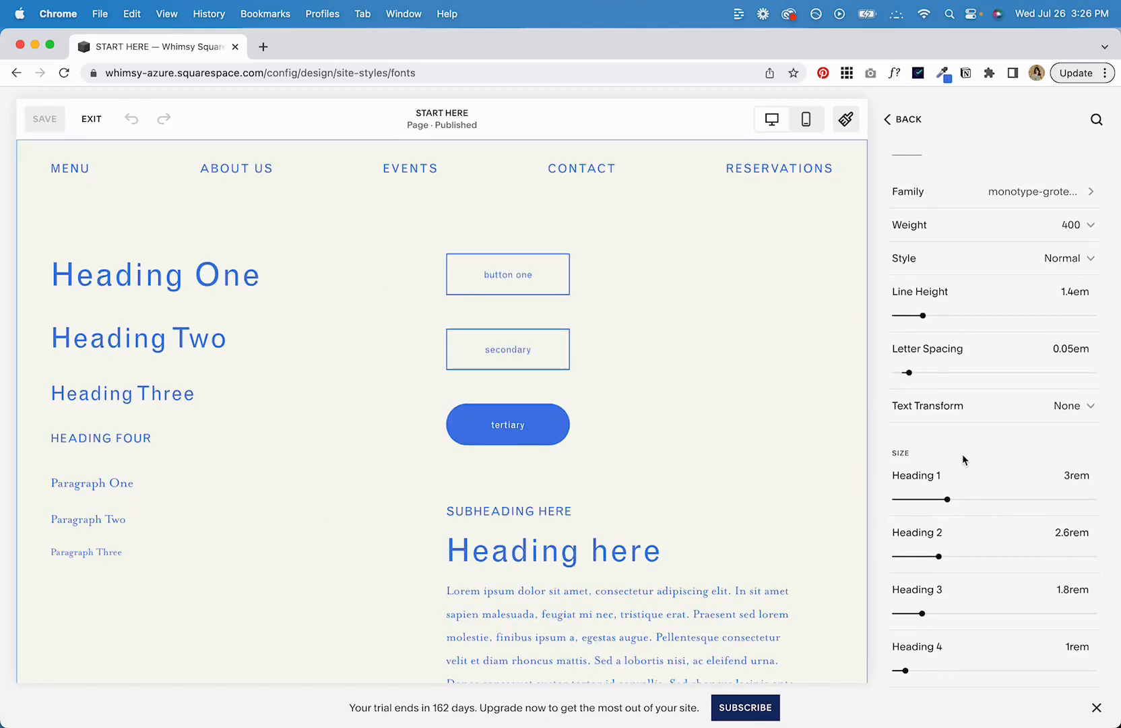
Review the heading samples on the START HERE page and set the Heading 1 size to 3.3rem.
scroll(271, 278, down, 2)
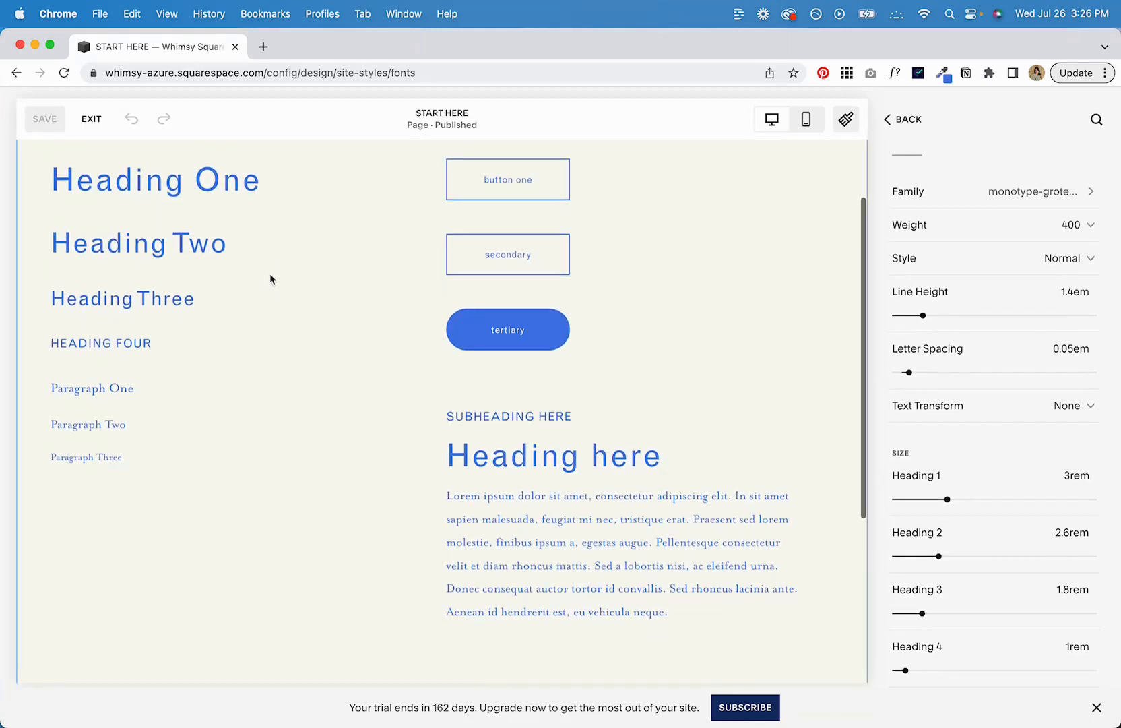
scroll(371, 578, up, 2)
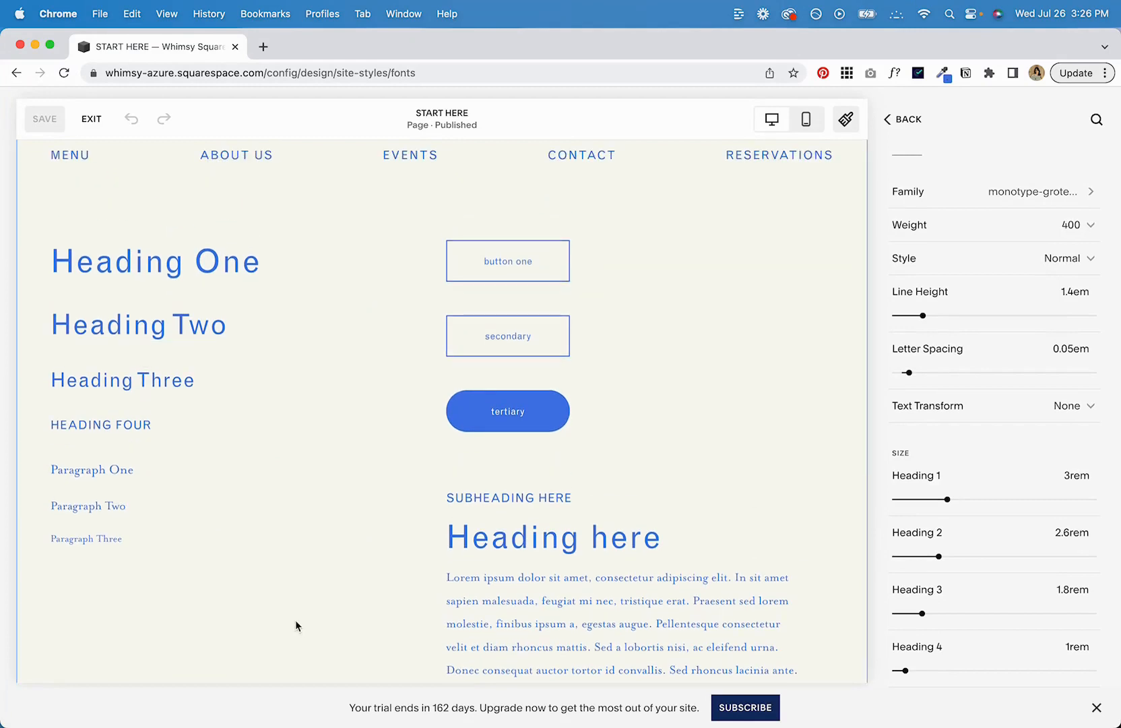
scroll(1003, 431, down, 1)
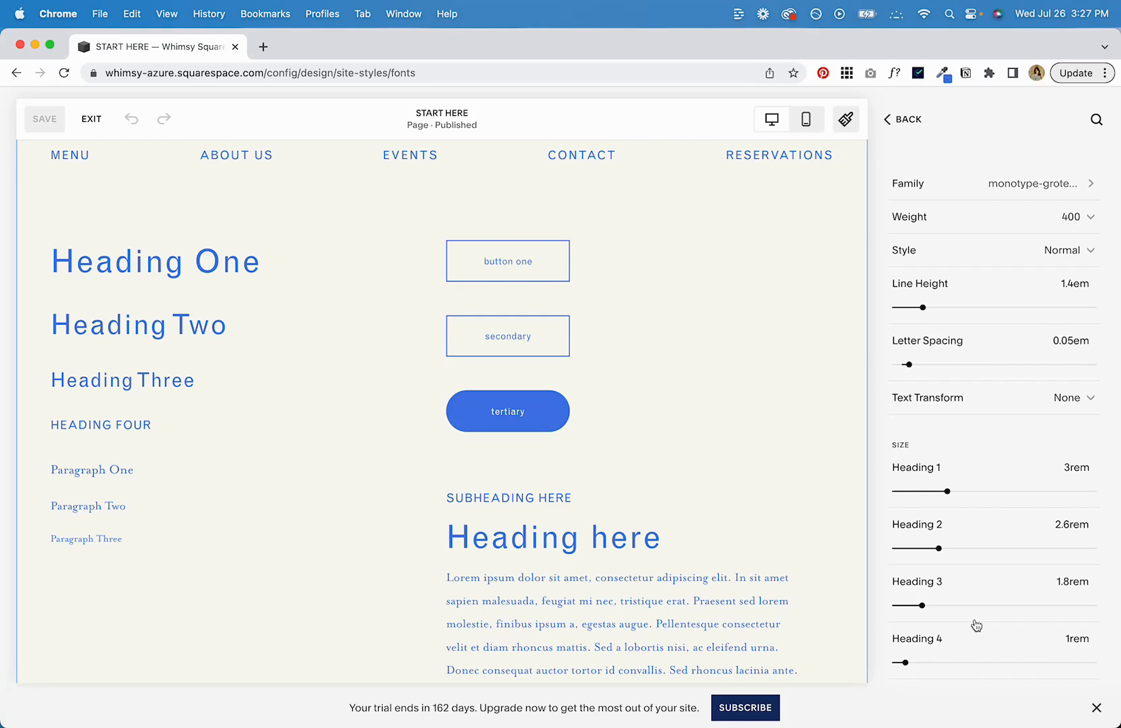
mouse_move(948, 492)
mouse_down()
mouse_move(1001, 492)
mouse_move(953, 491)
mouse_up()
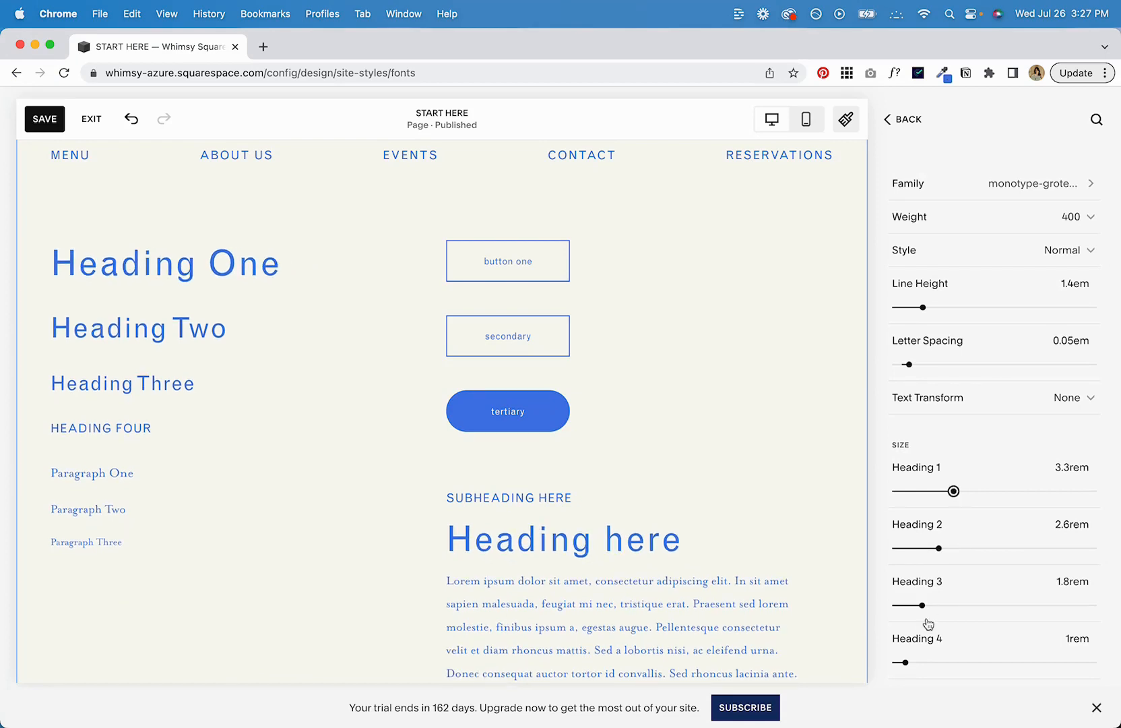
click(907, 120)
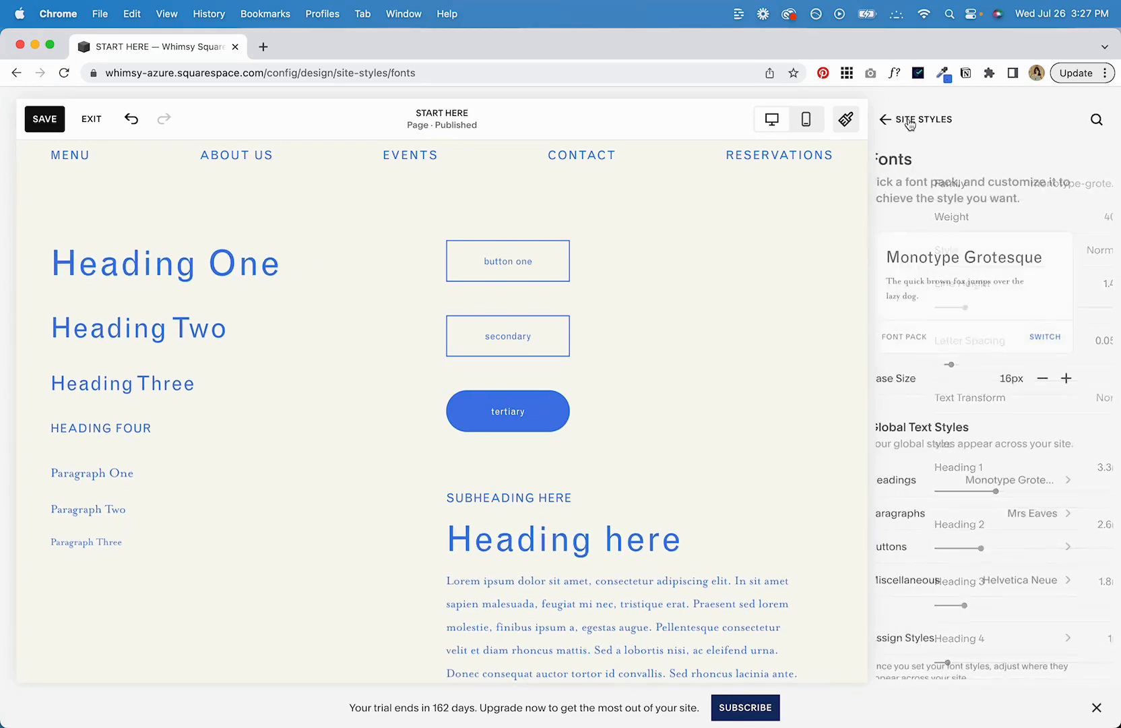
Review the global text style settings for paragraphs, buttons and miscellaneous text, and return to the main Fonts settings.
click(936, 523)
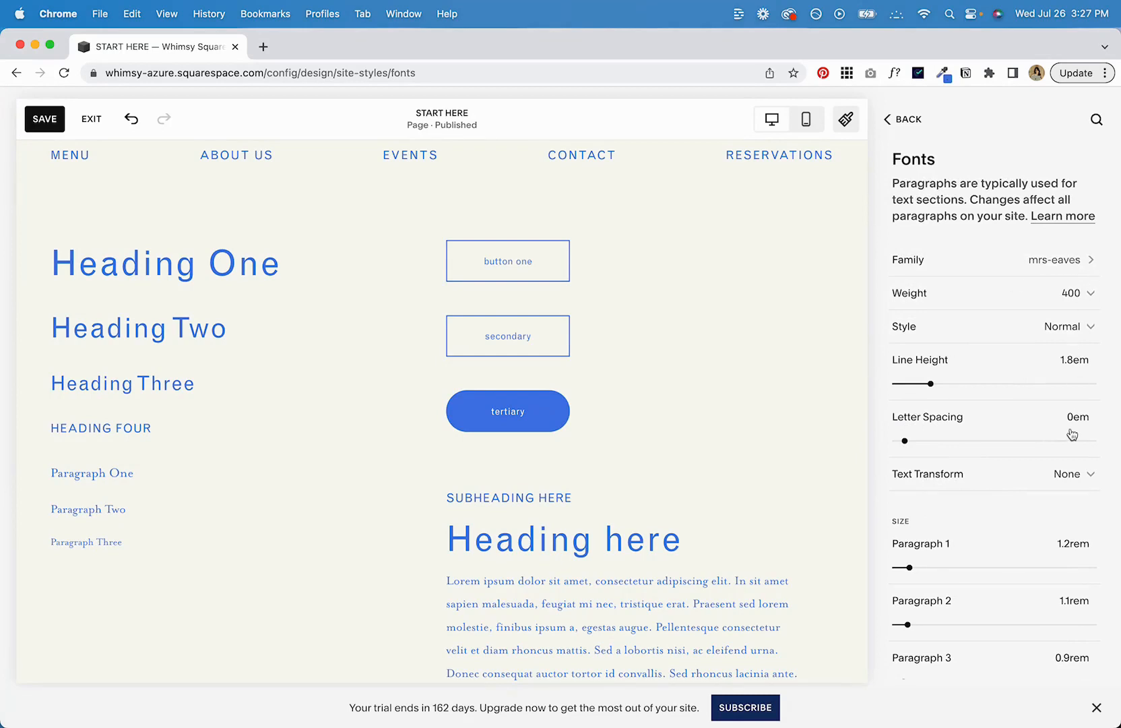
scroll(1072, 433, down, 1)
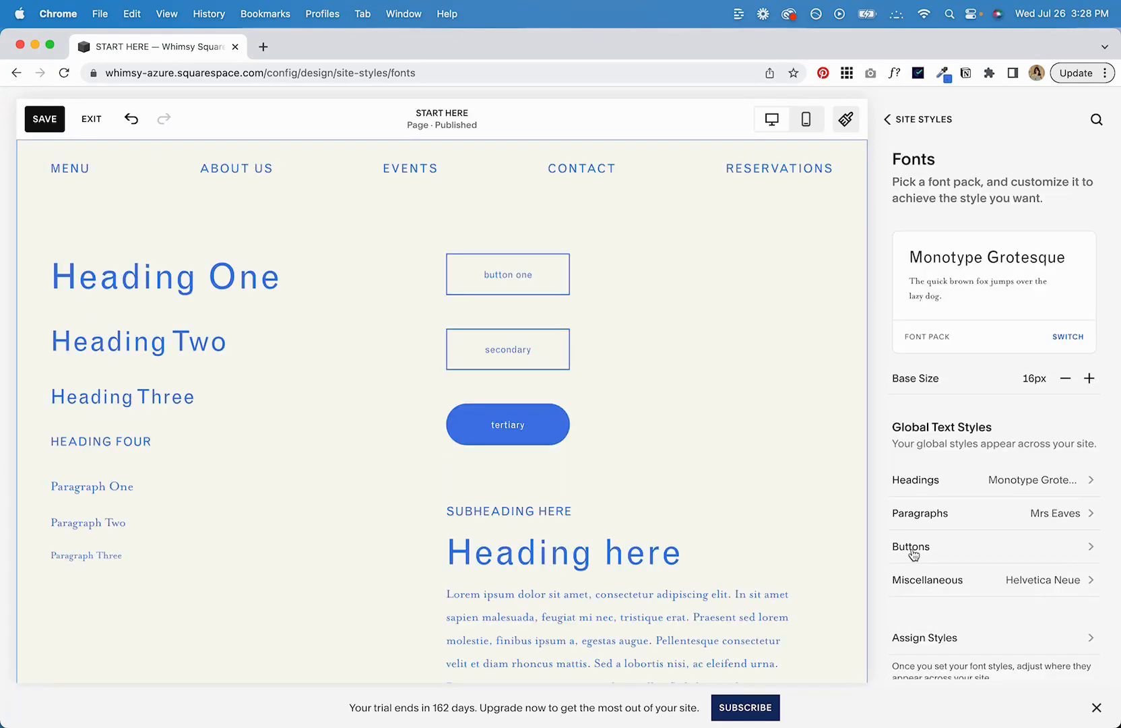
click(898, 547)
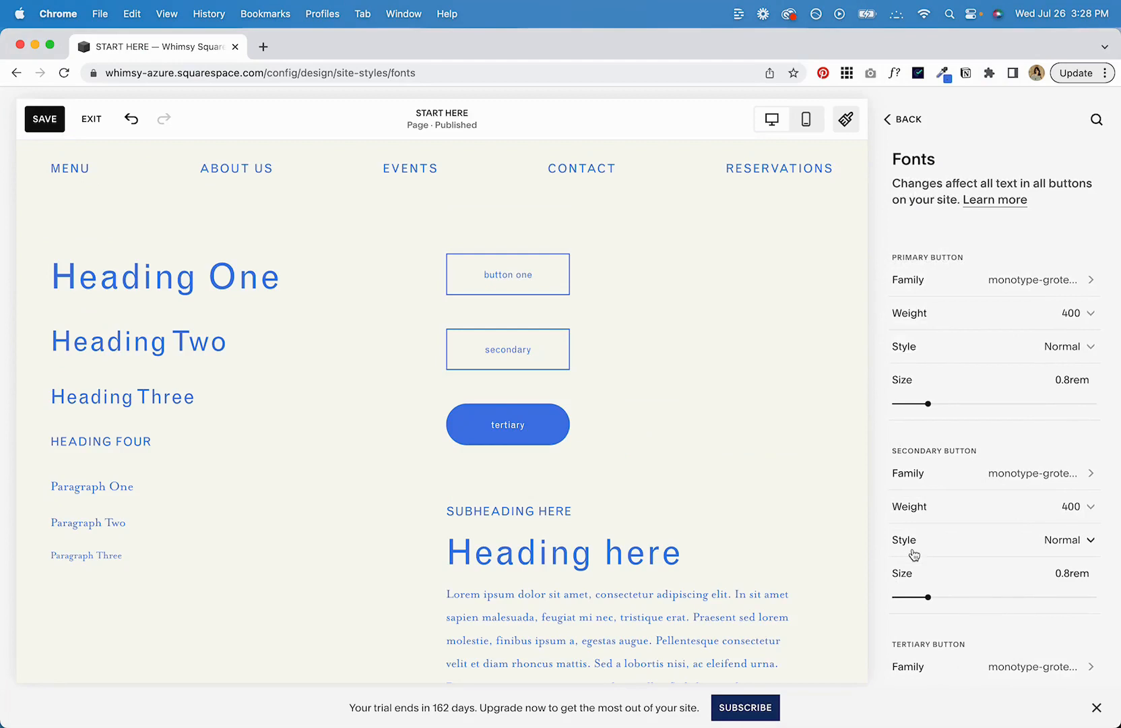
scroll(1021, 434, up, 1)
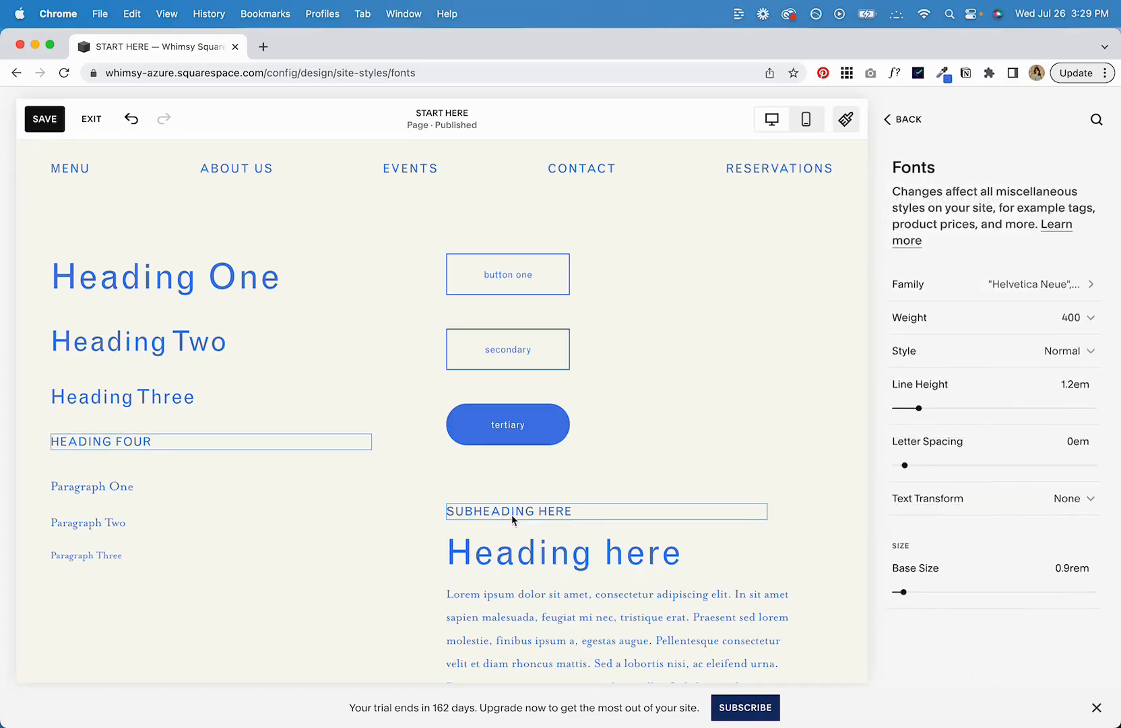
click(916, 120)
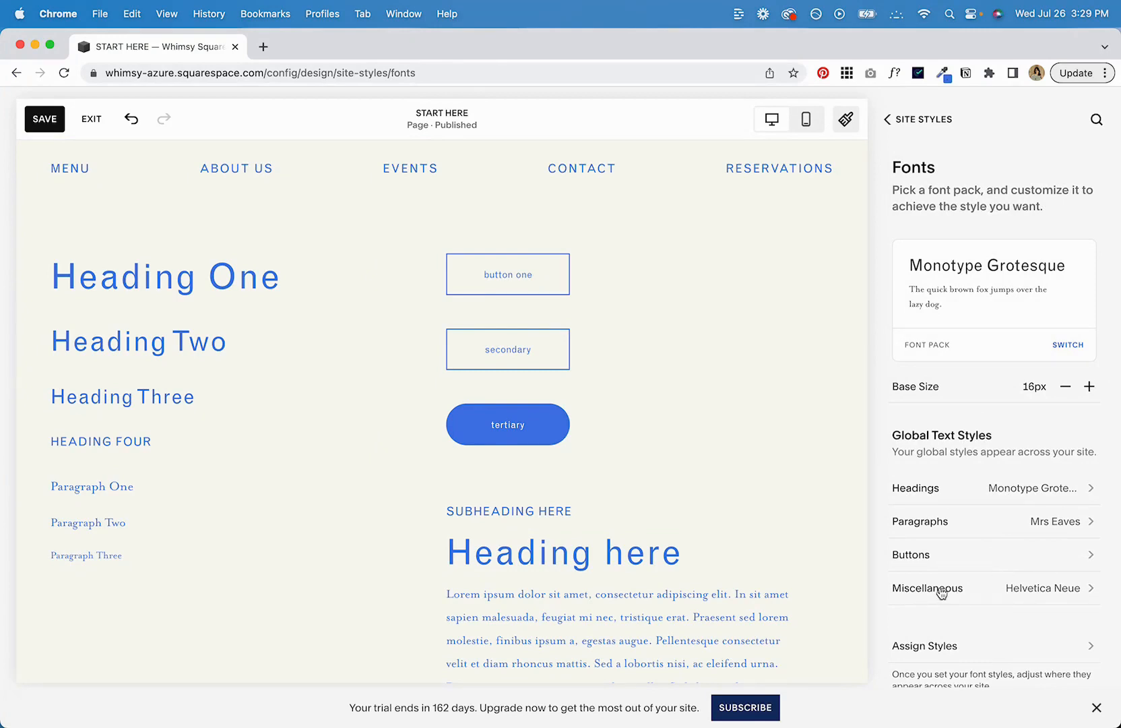
Look over the text samples on the START HERE page, and reopen the Fonts settings from Site Styles.
scroll(692, 391, down, 2)
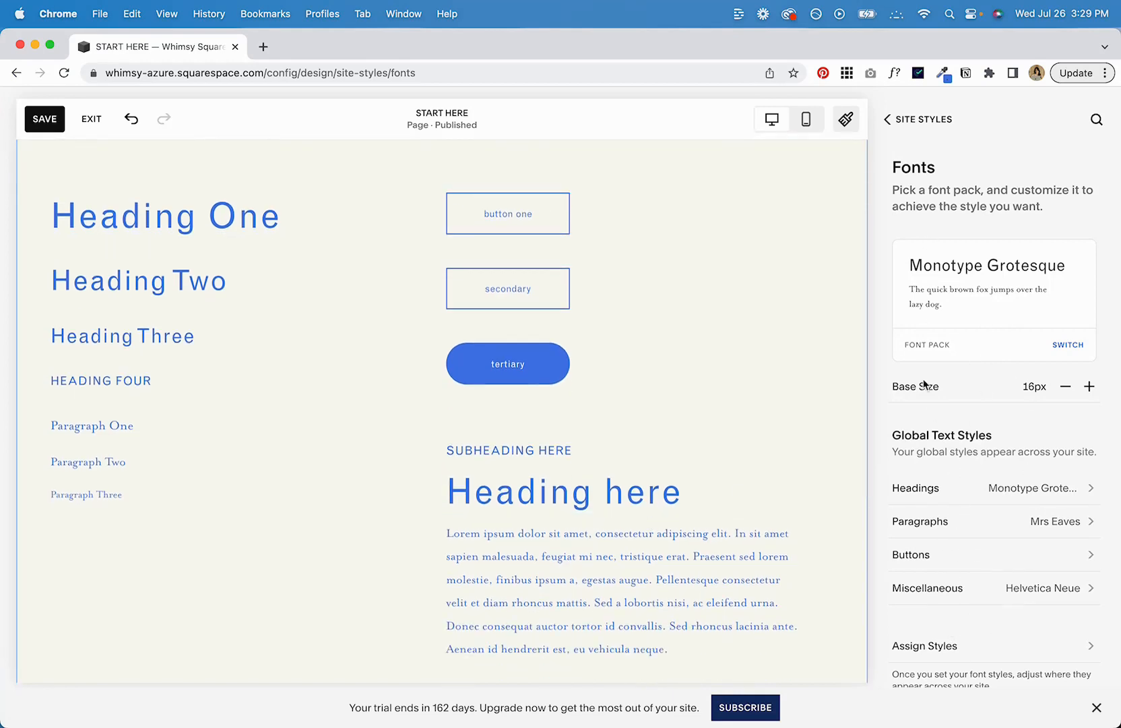
scroll(701, 364, up, 2)
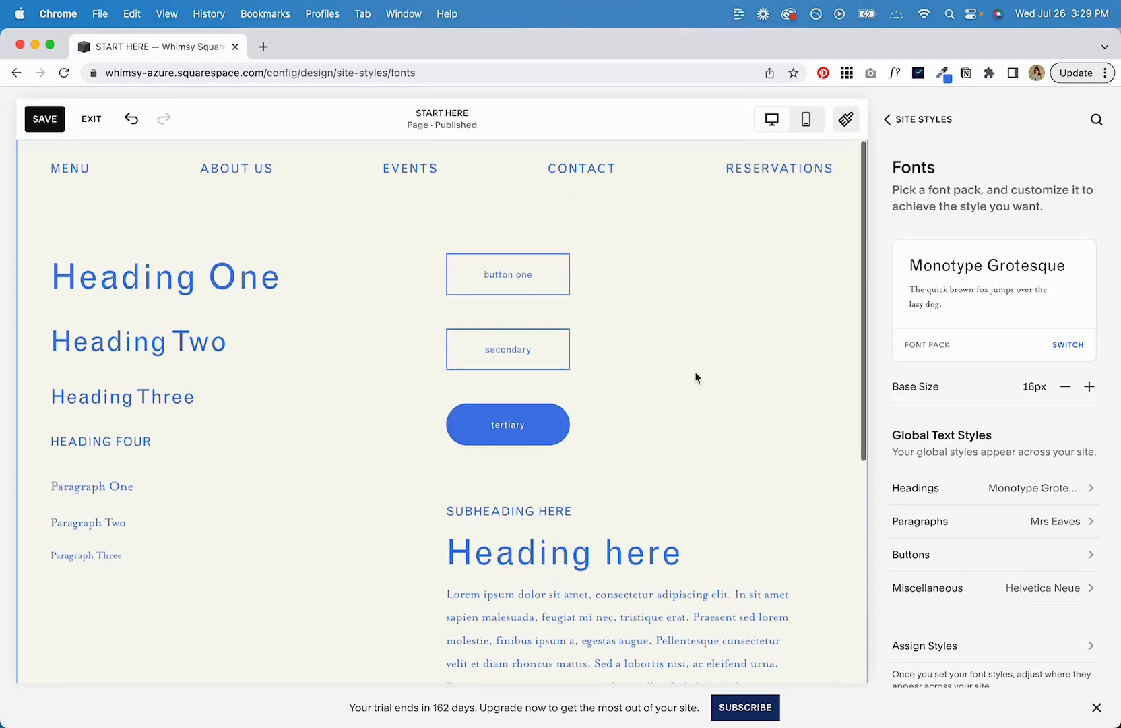
click(902, 119)
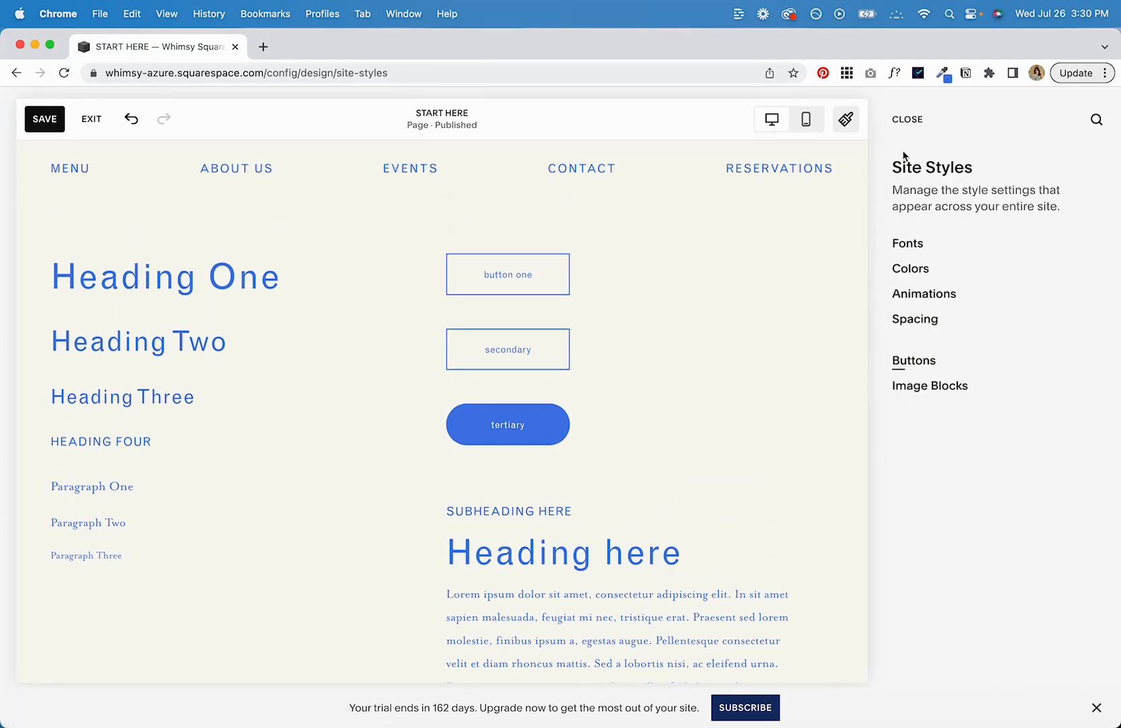
click(907, 243)
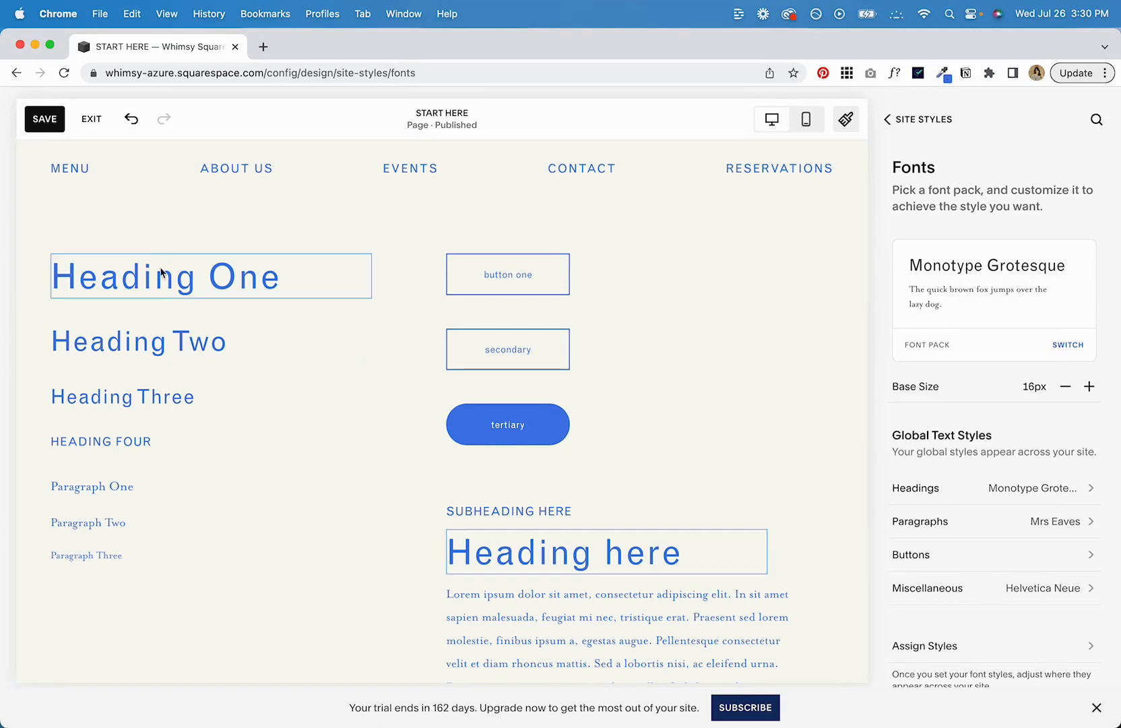
Open the paragraph, heading and button font settings directly from their samples on the page, and review the options for all three button types.
click(105, 558)
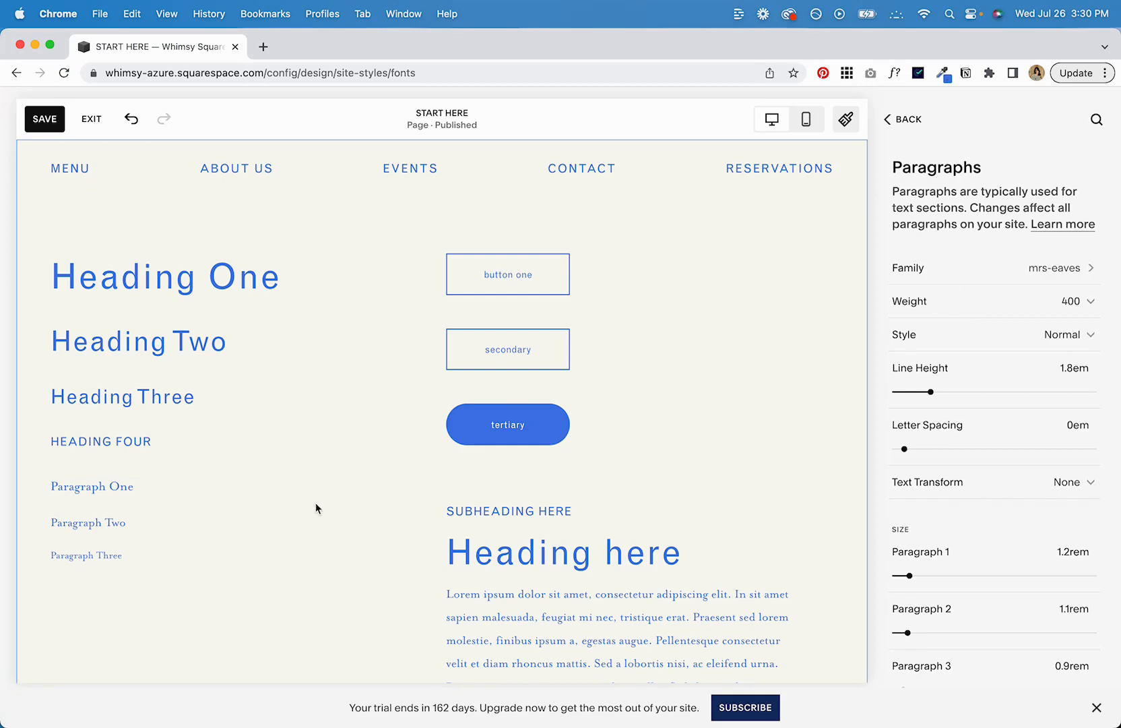
click(124, 353)
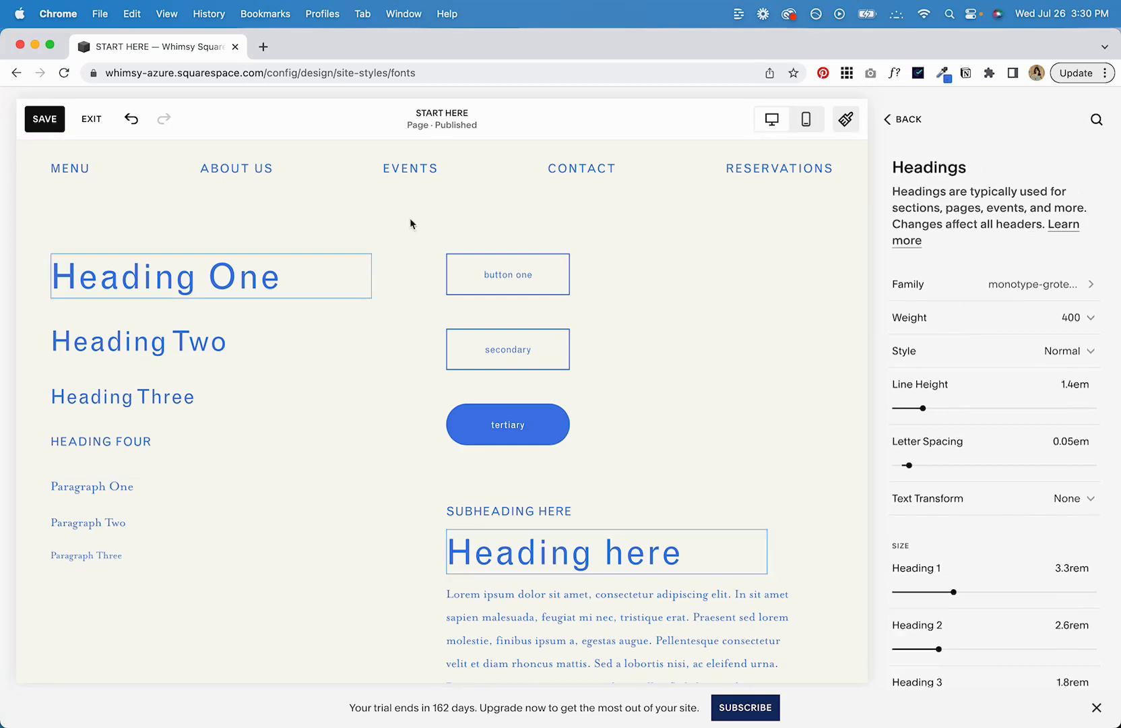
click(508, 274)
scroll(987, 404, down, 3)
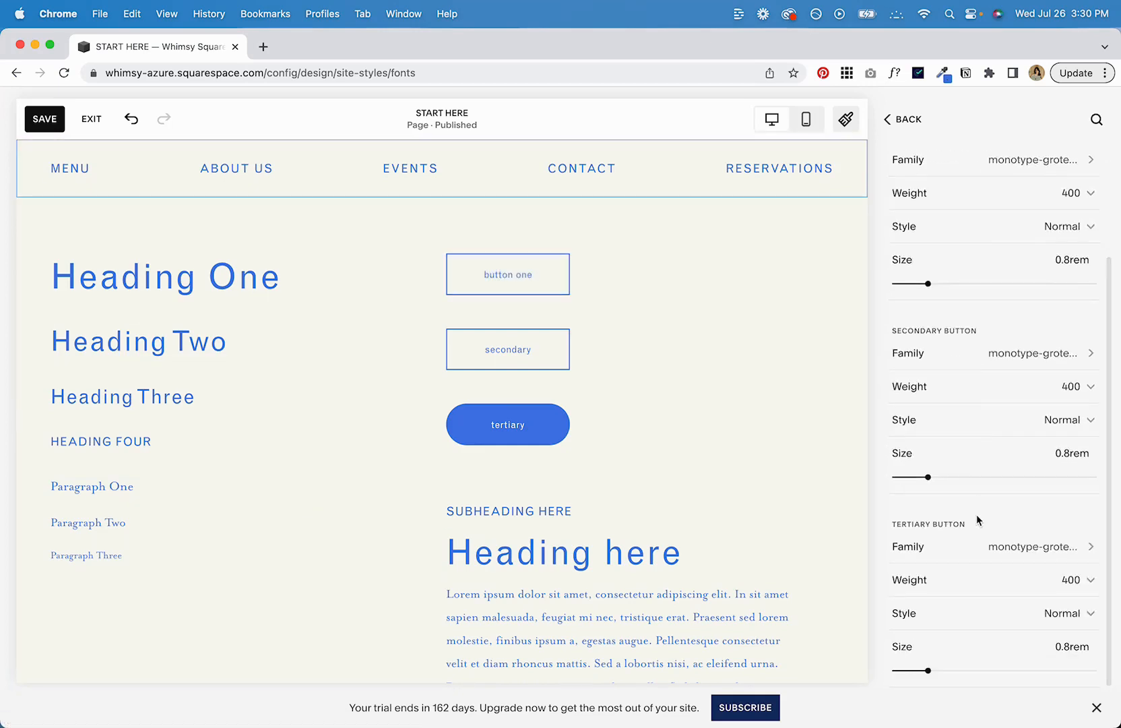
scroll(977, 517, up, 3)
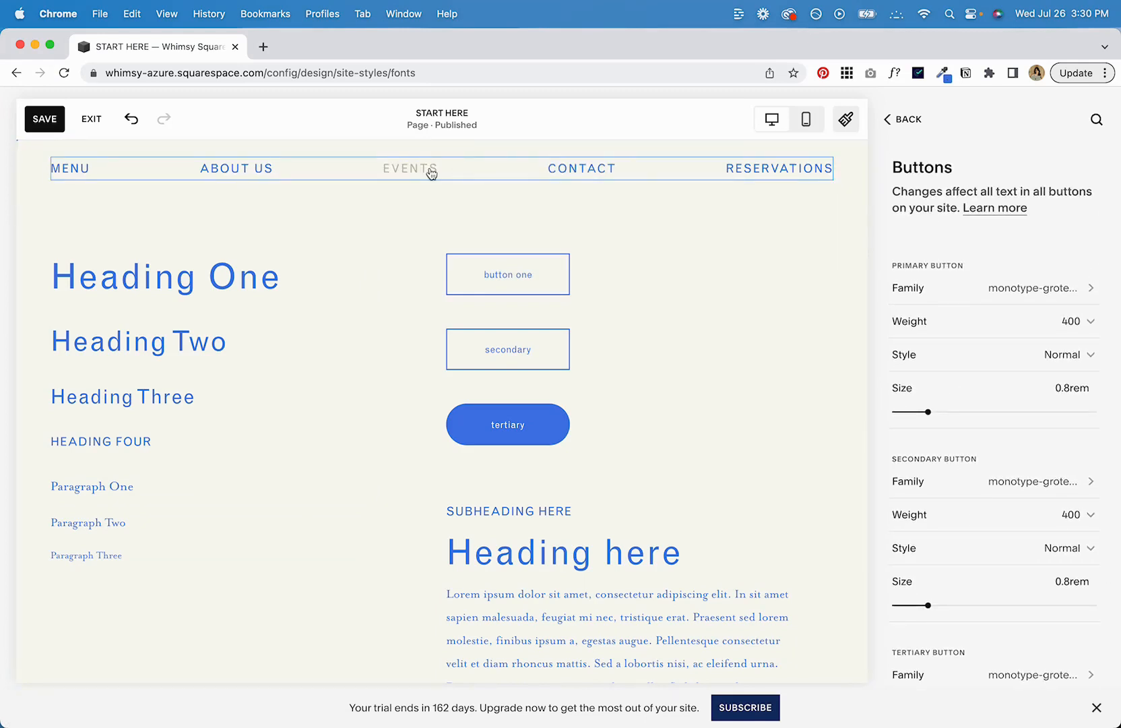
Open the font settings for the header's site navigation and the footer text directly from the page preview.
click(459, 172)
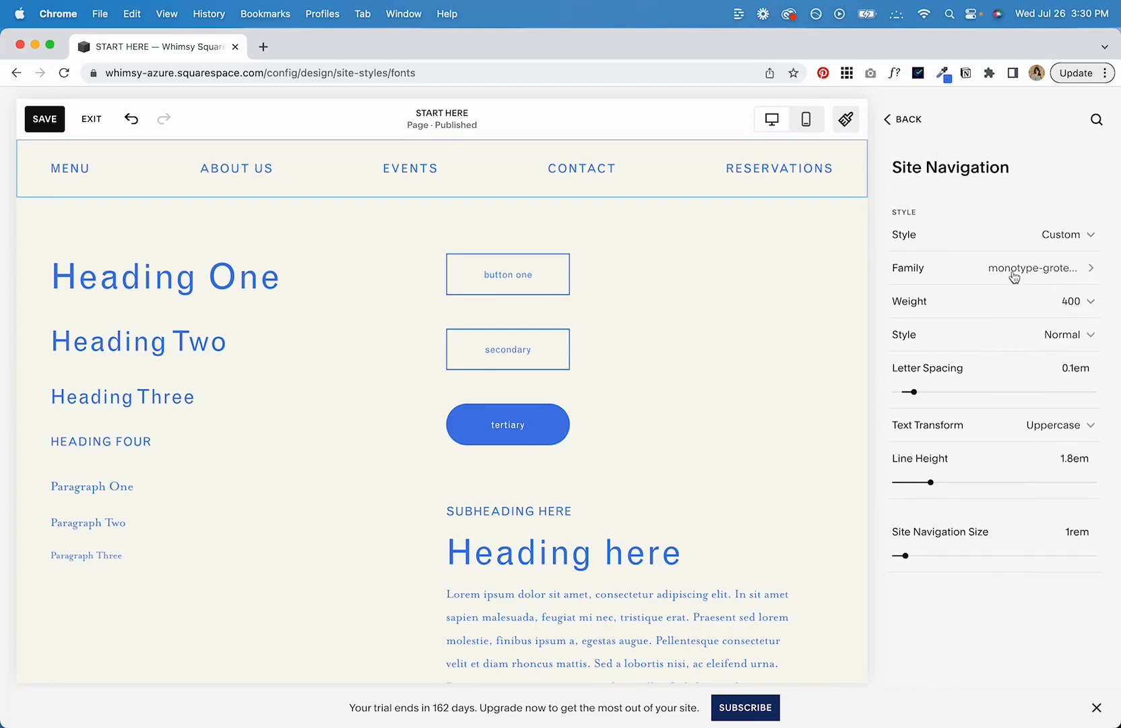
scroll(726, 348, down, 10)
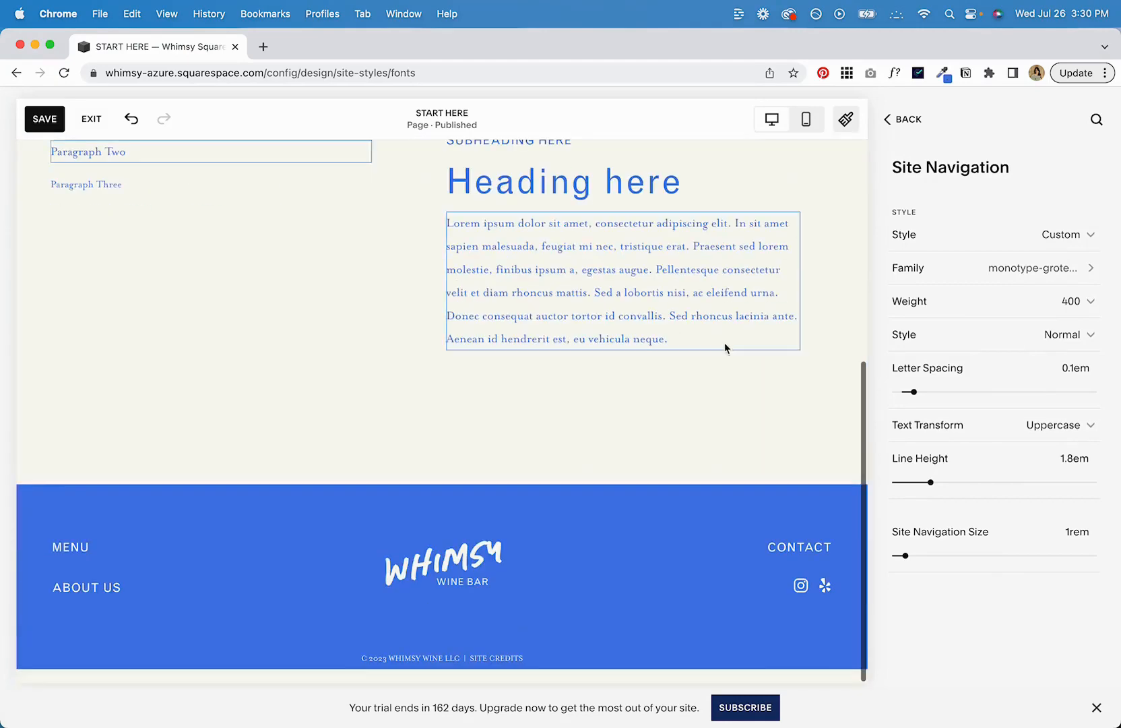
click(746, 556)
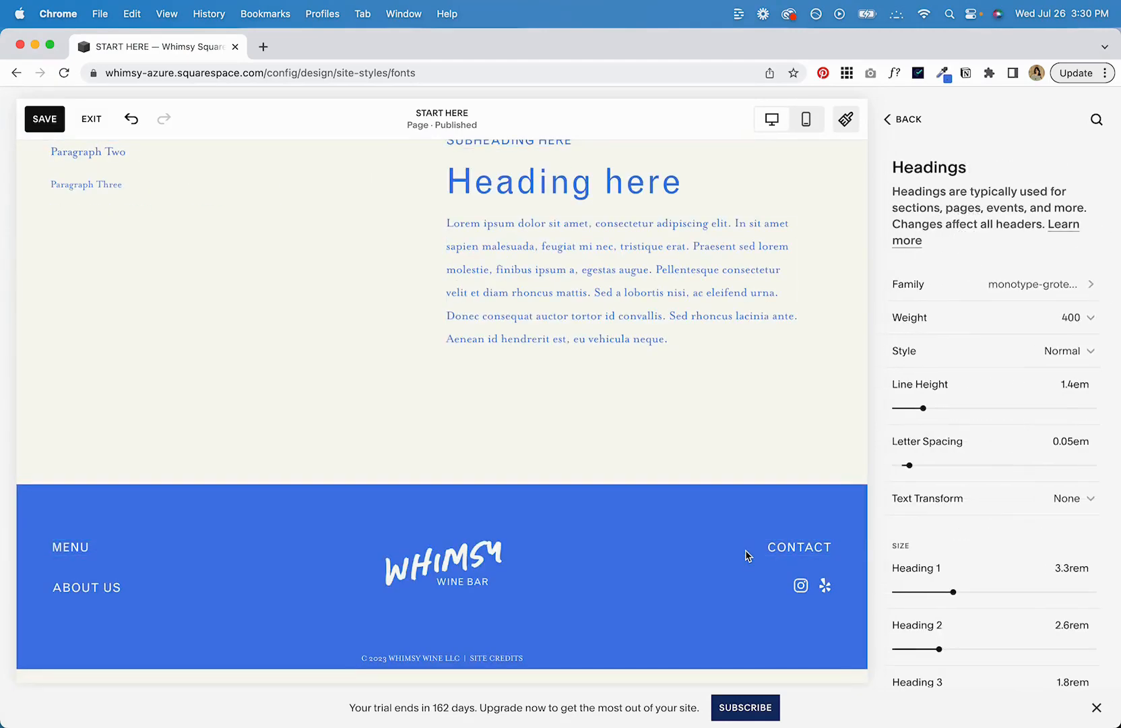
scroll(688, 380, up, 3)
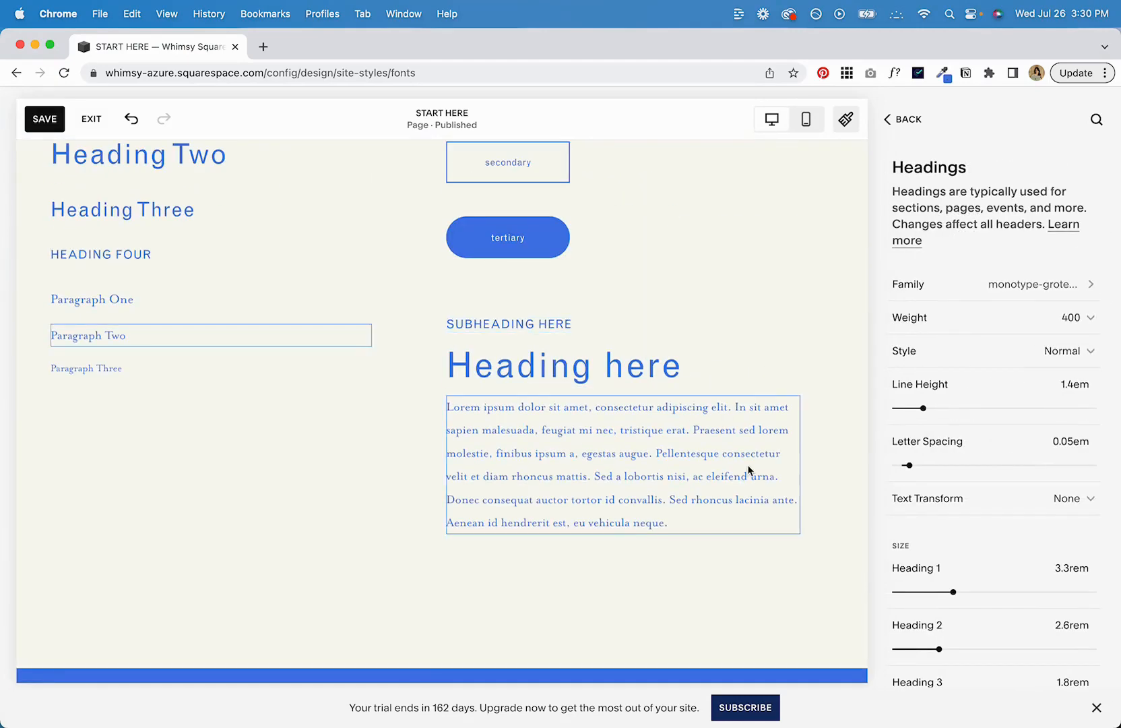
scroll(751, 466, down, 3)
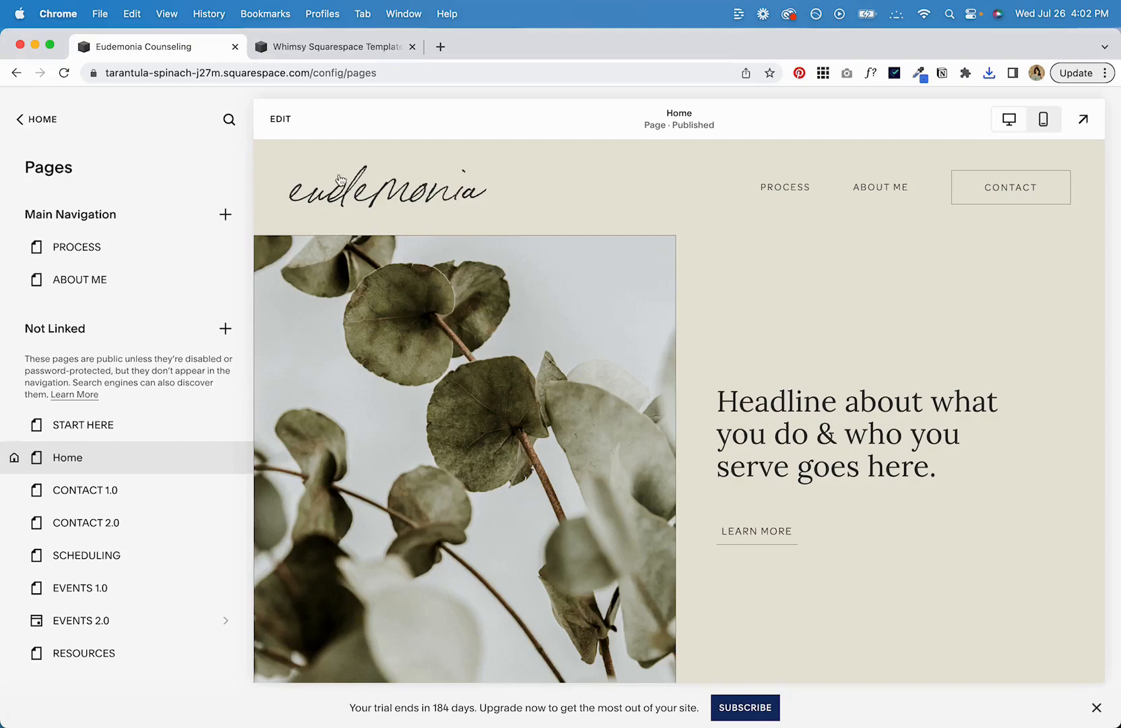
Switch to the browser tab with the Whimsy Squarespace Template site.
click(351, 51)
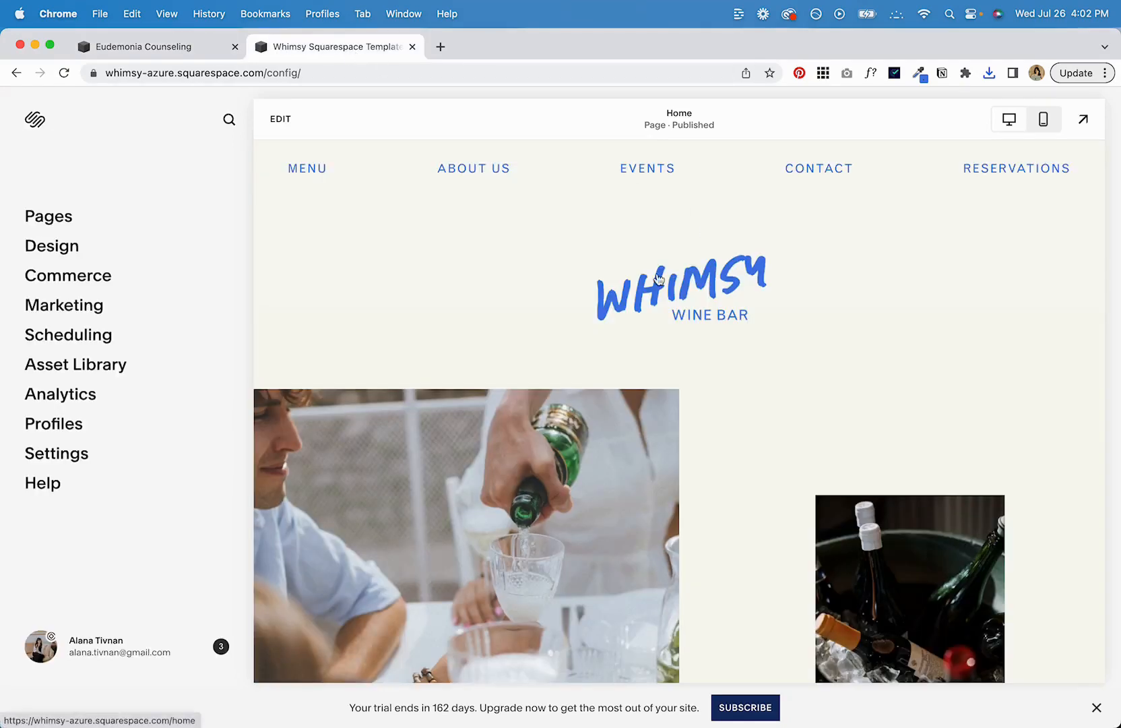